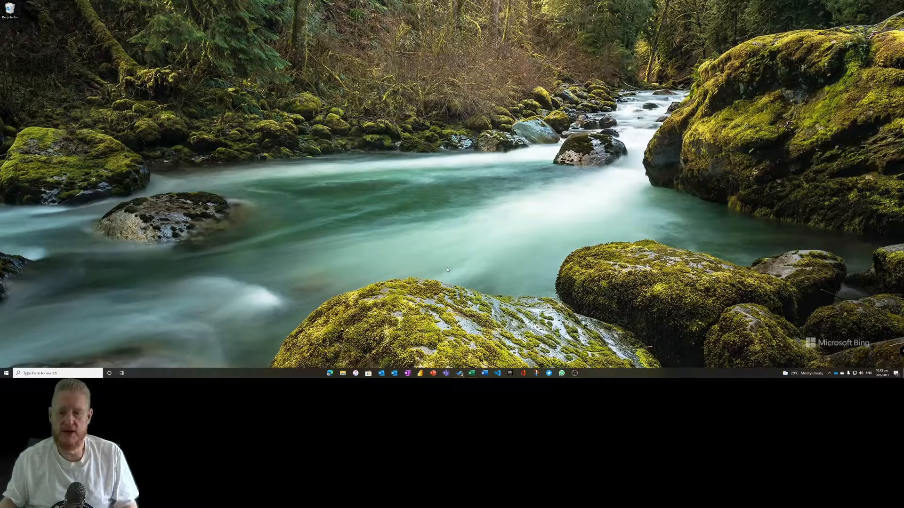
Switch to the blank Excel workbook, release its window from the snapped half and shrink it to a smaller floating window
left_click(473, 374)
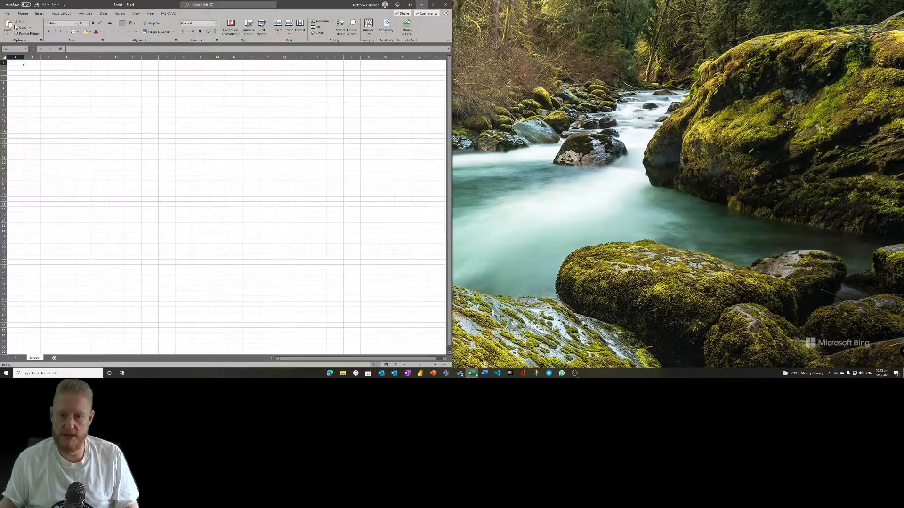
left_click_drag(323, 11, 457, 52)
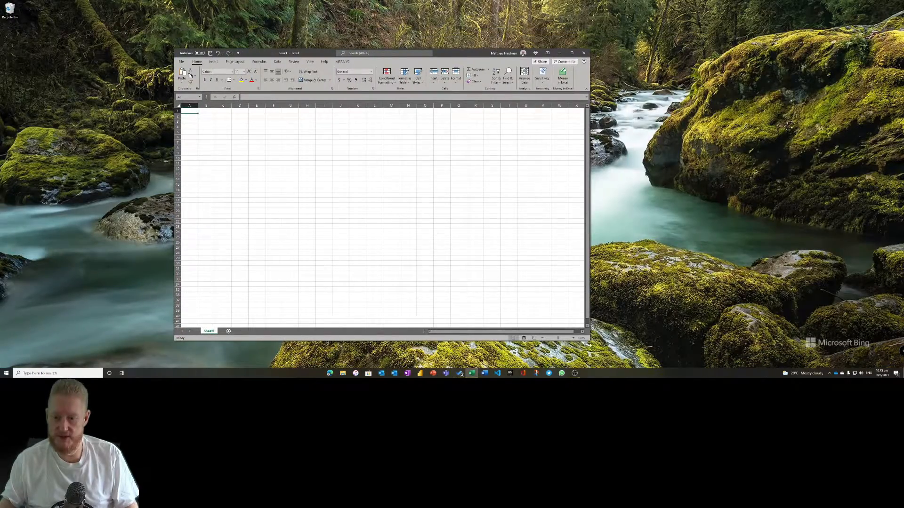
left_click_drag(589, 344, 456, 239)
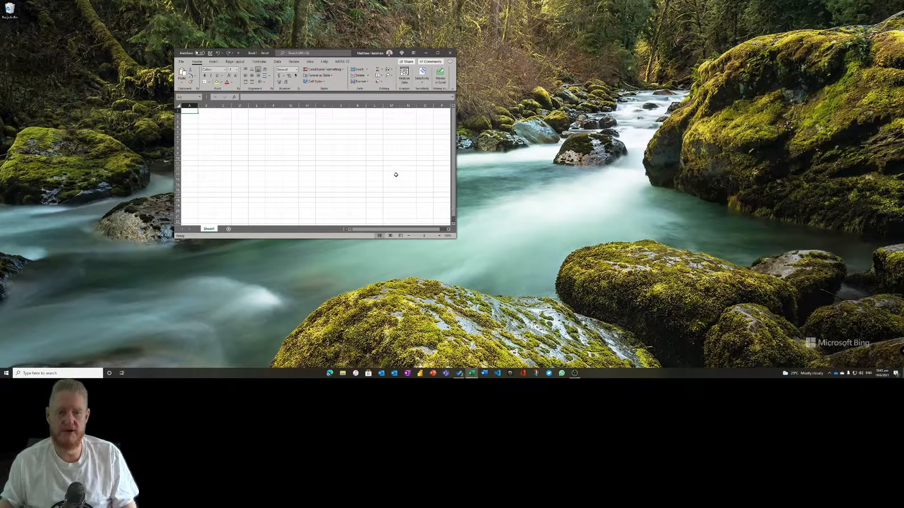
Switch to Microsoft To Do and make it a narrower floating window beside the Excel workbook
left_click(459, 373)
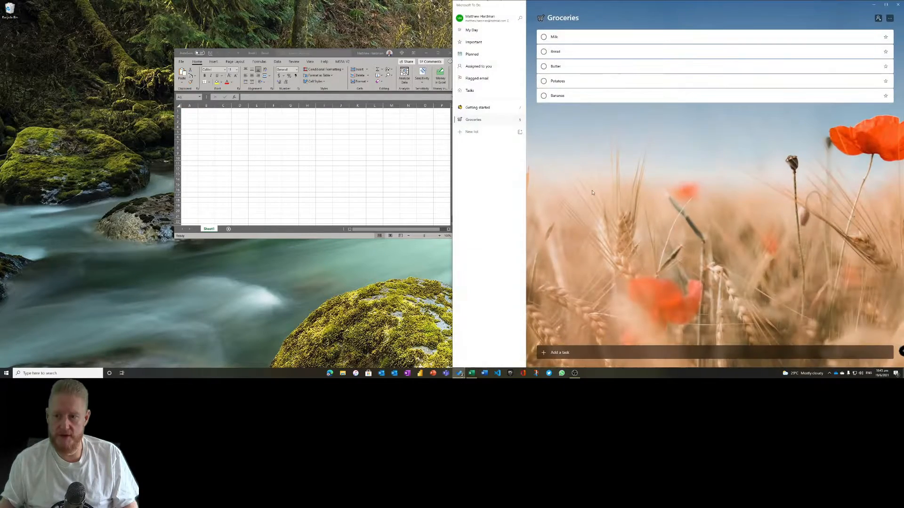
left_click_drag(554, 1, 555, 8)
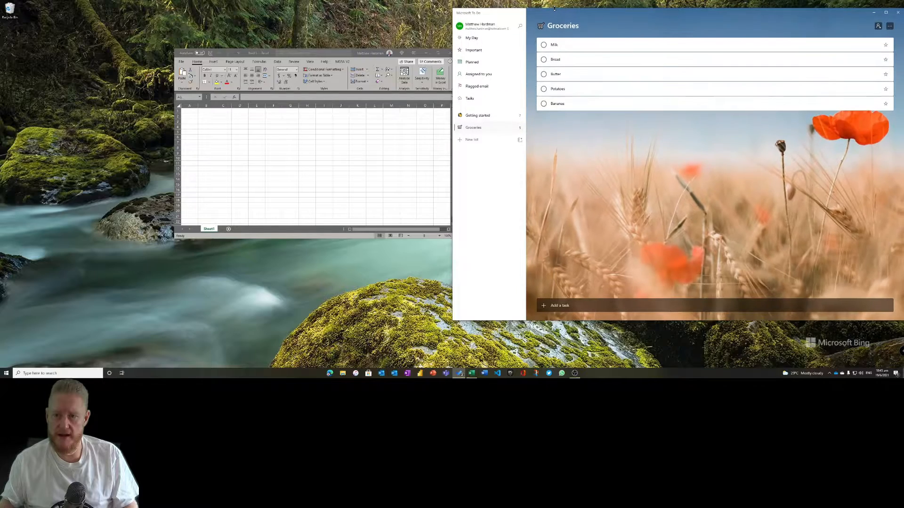
left_click_drag(454, 9, 663, 22)
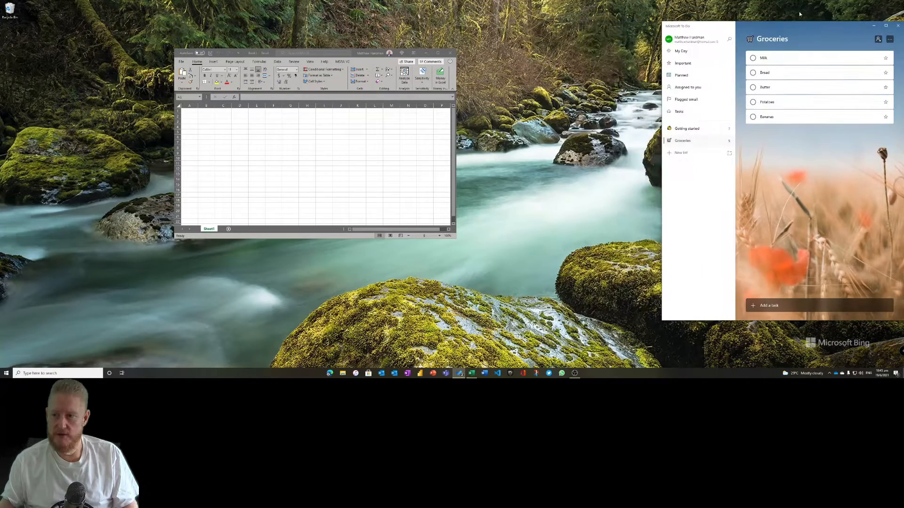
left_click_drag(795, 26, 673, 55)
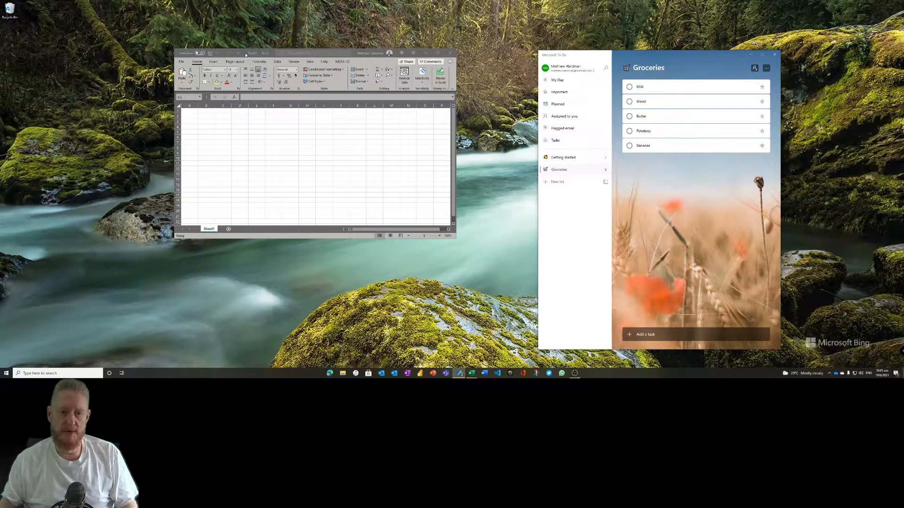
Snap the Excel workbook to the left half of the screen and Microsoft To Do to the right half
left_click_drag(248, 53, 1, 124)
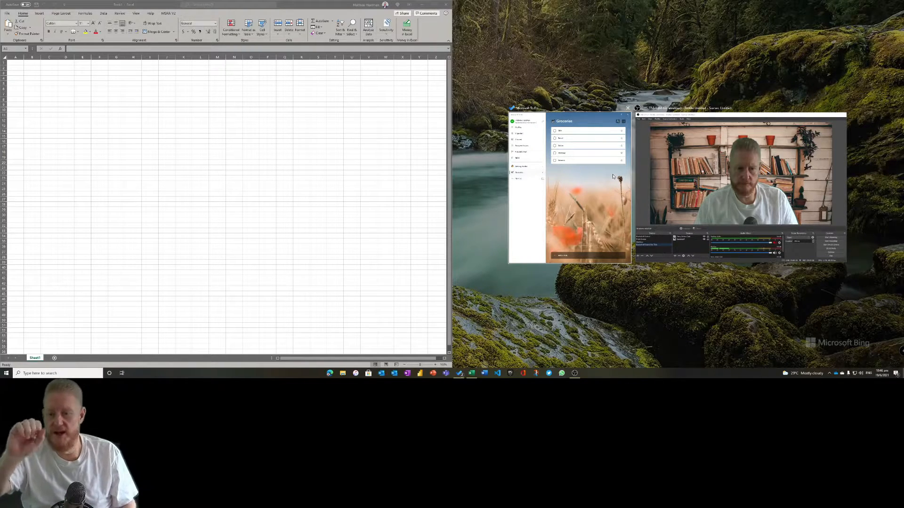
left_click(577, 196)
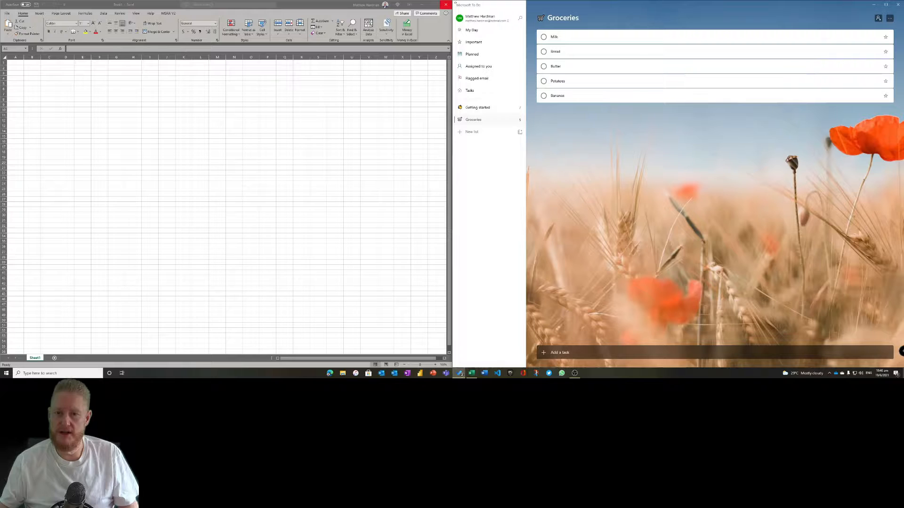
Shrink the snapped To Do and Excel windows from their corners, and clear all windows off the desktop
left_click_drag(455, 2, 627, 38)
left_click_drag(455, 2, 317, 109)
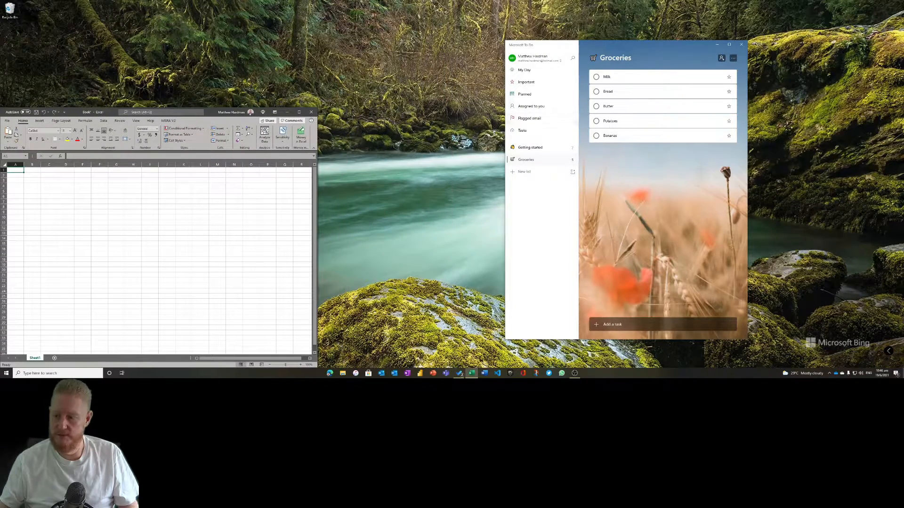
left_click(903, 374)
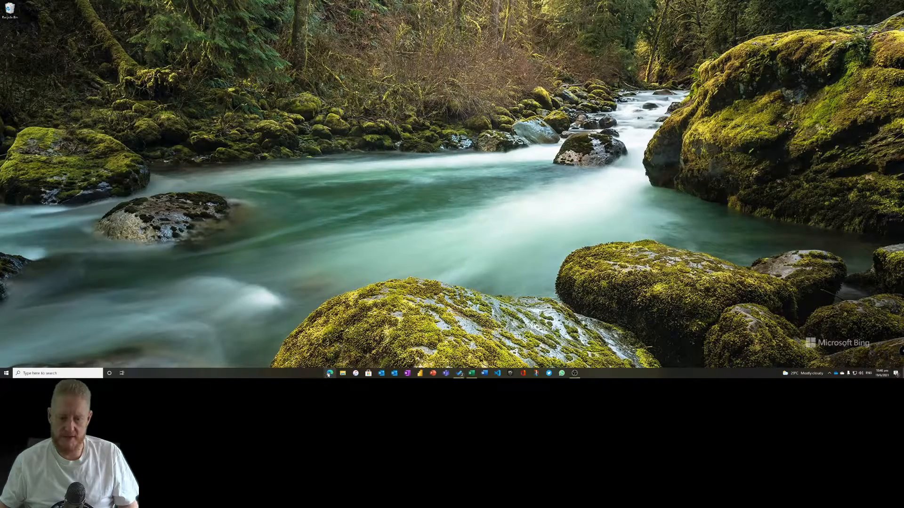
Switch to the Edge browser and search the web for "microsoft powertoys"
left_click(329, 373)
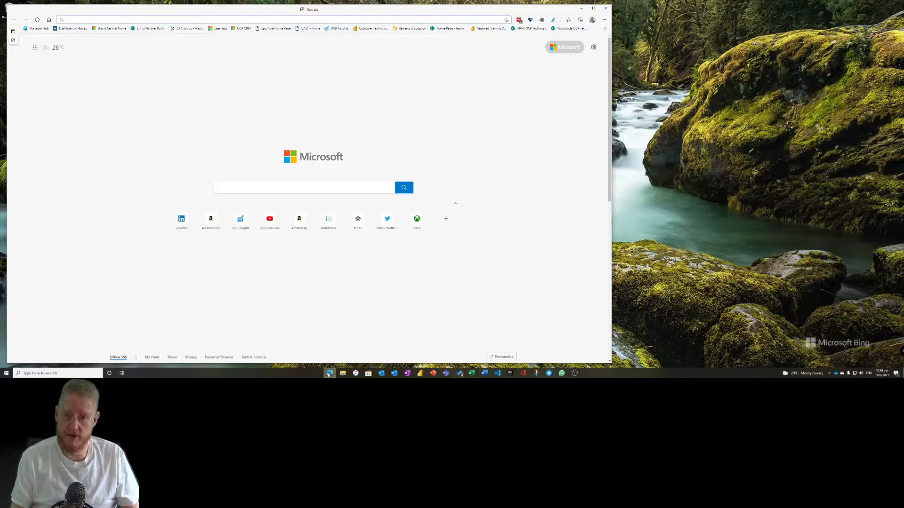
type("microsoft")
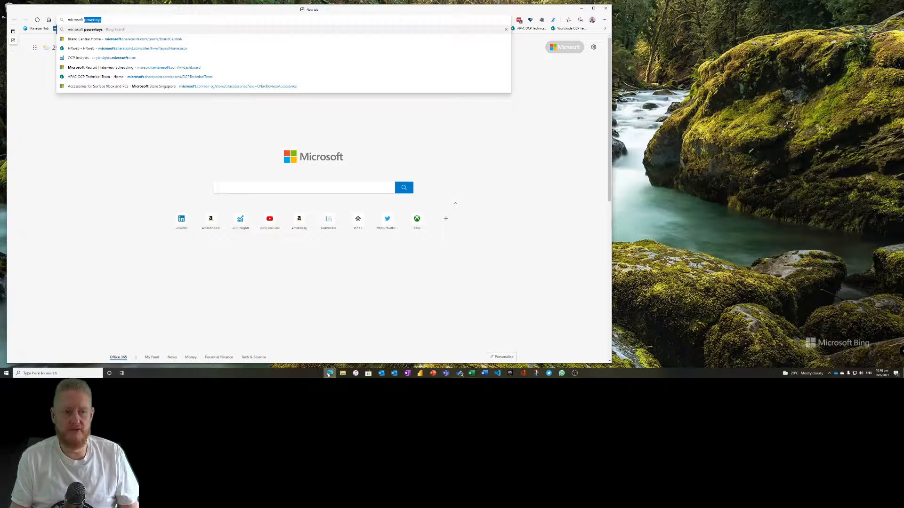
key("Return")
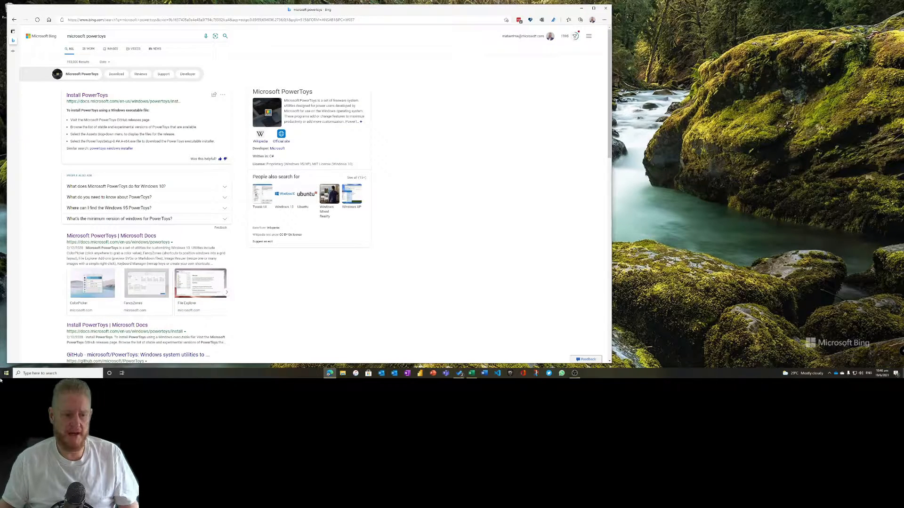
Open the Microsoft PowerToys documentation page on Microsoft Docs from the search results
scroll(33, 172, "down", 2)
scroll(62, 146, "down", 1)
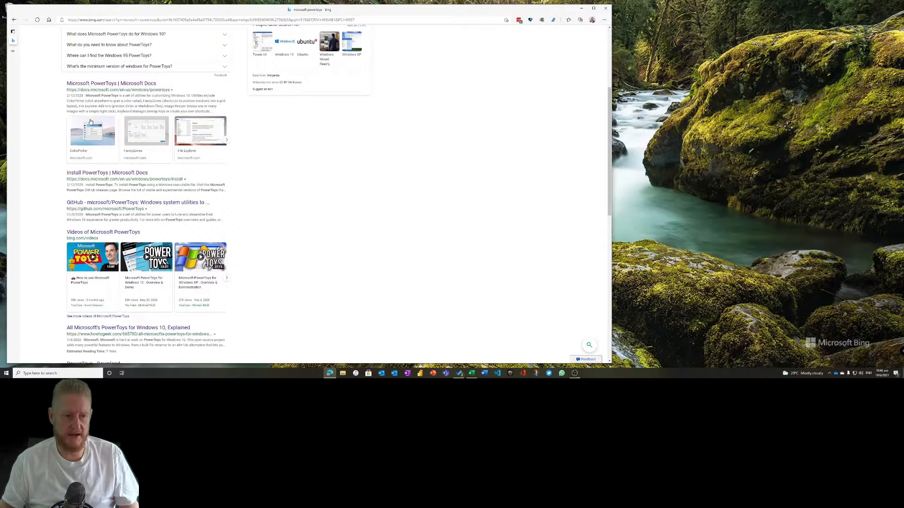
left_click(120, 84)
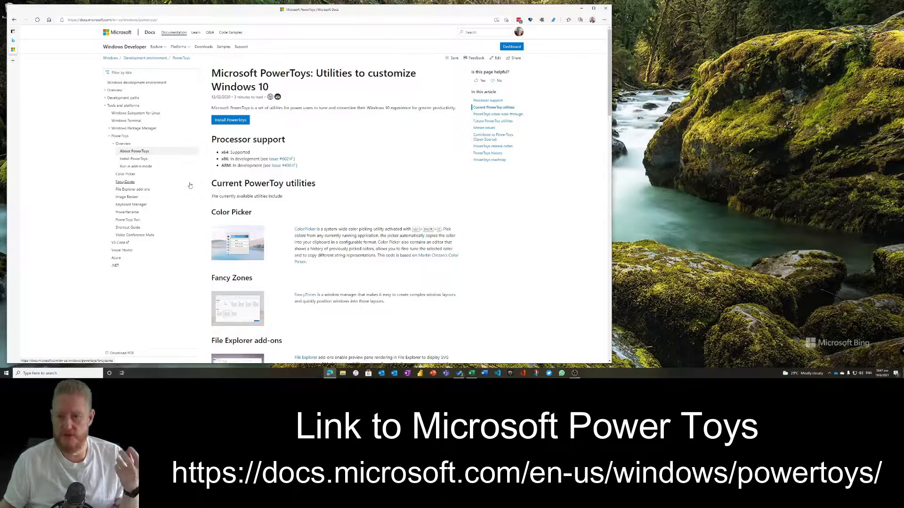
Read through the current PowerToys utilities described on the page, from Color Picker to Shortcut Guide
scroll(191, 185, "down", 3)
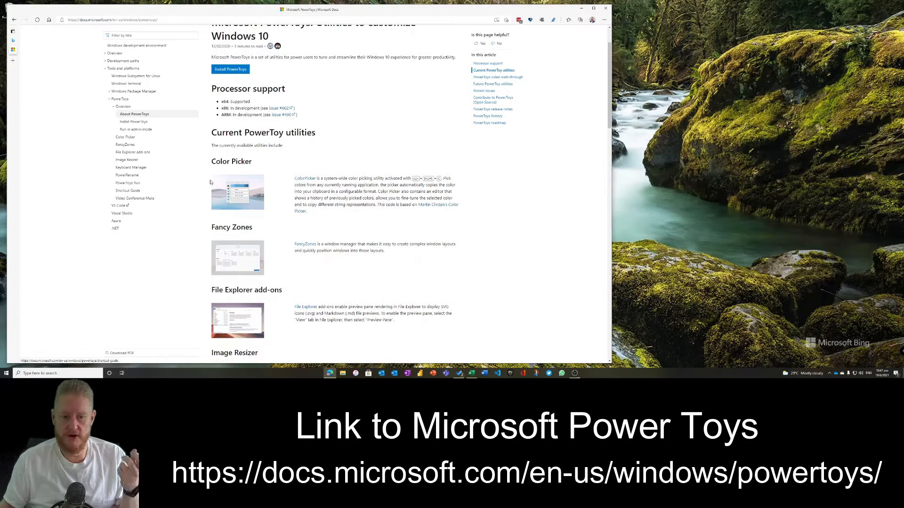
scroll(210, 198, "down", 2)
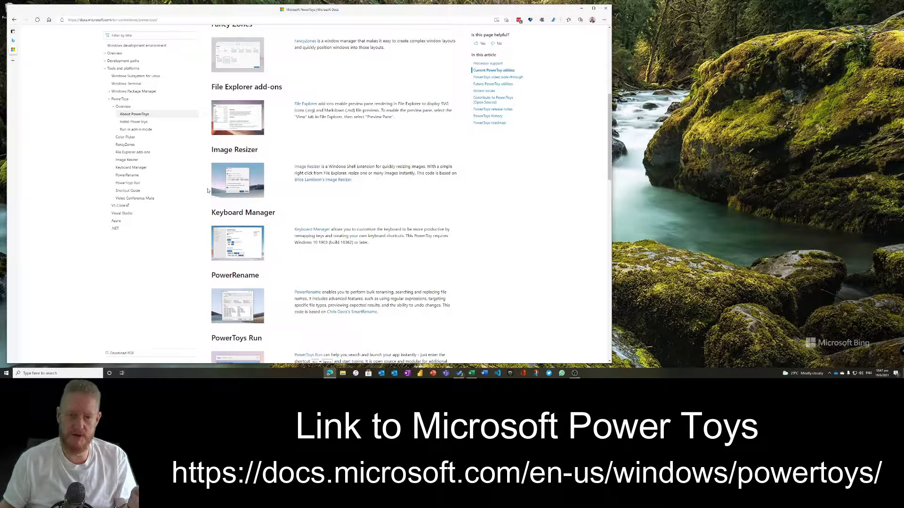
scroll(208, 191, "up", 4)
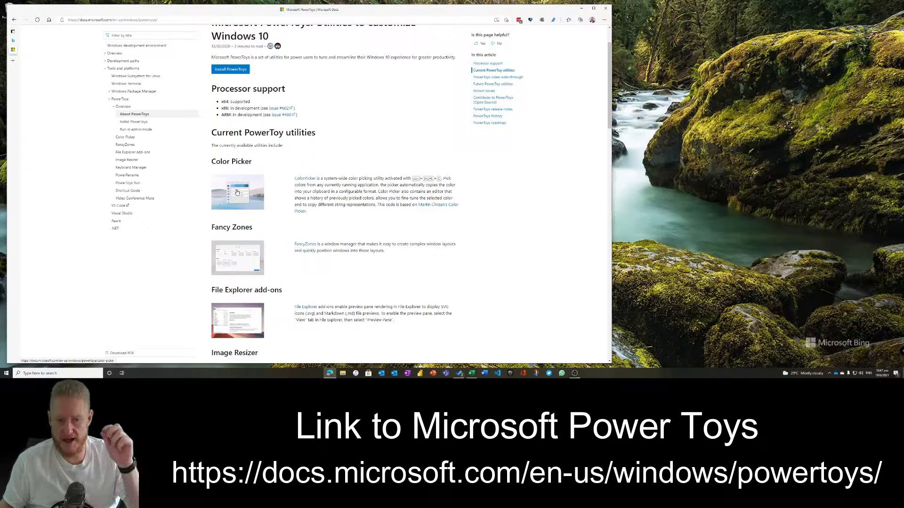
scroll(237, 192, "down", 3)
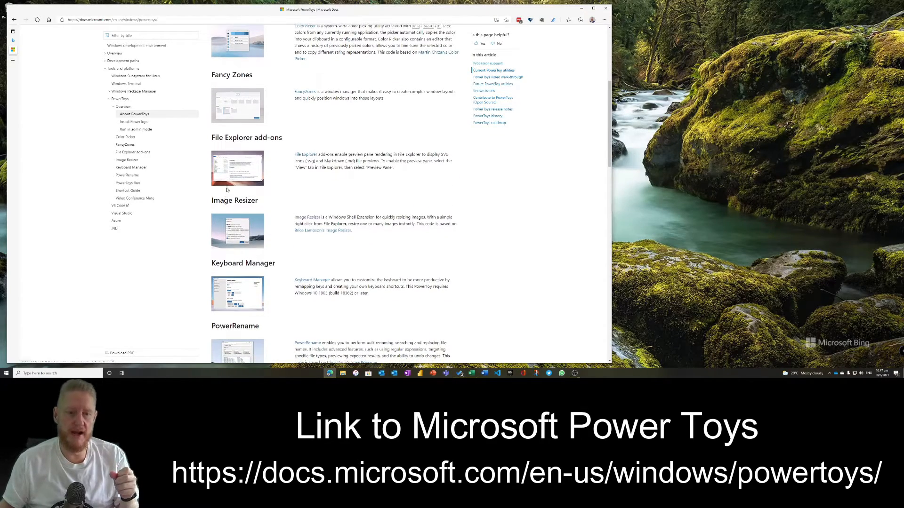
scroll(233, 220, "down", 2)
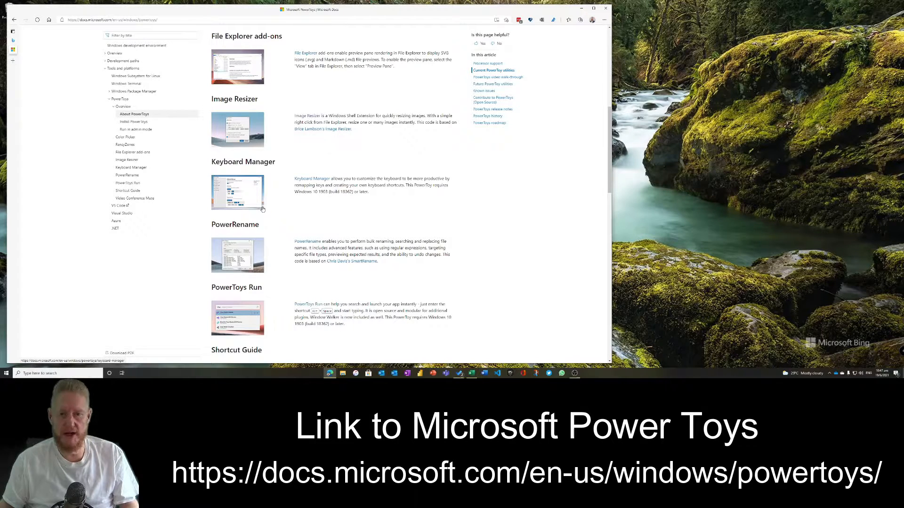
key("super")
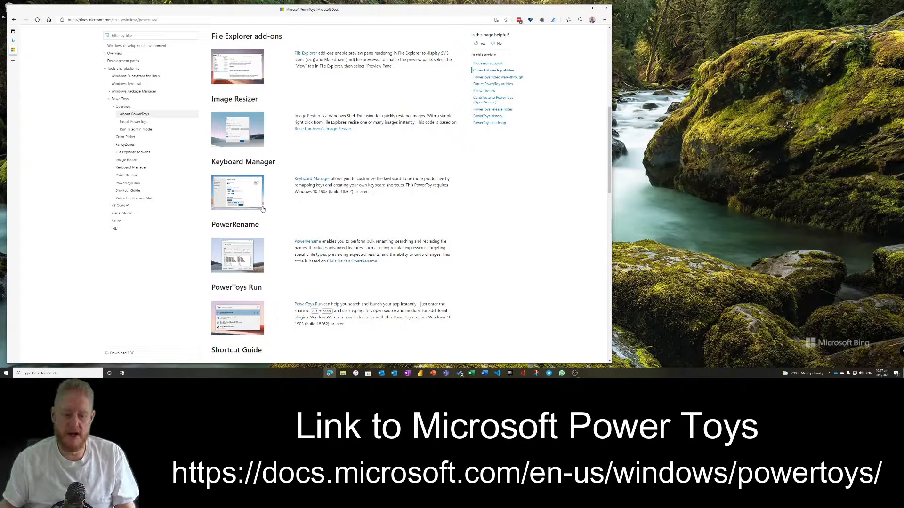
scroll(262, 209, "down", 3)
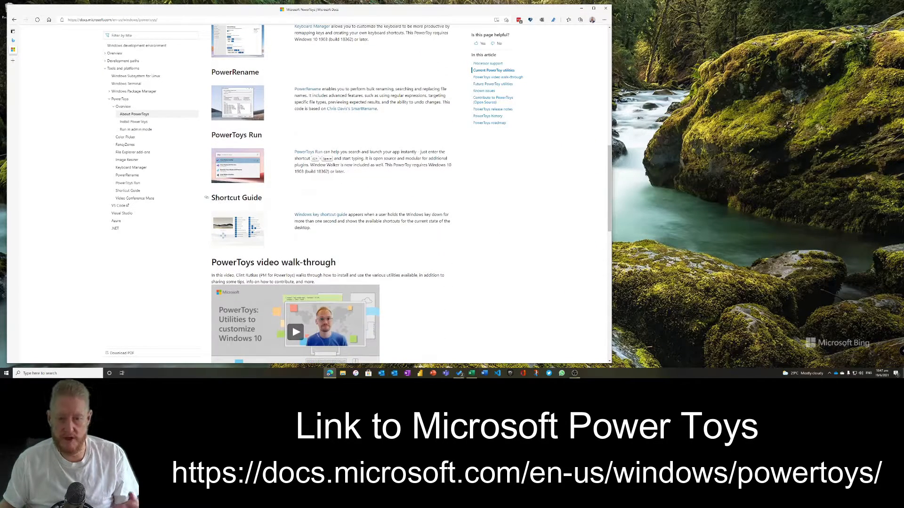
scroll(218, 194, "up", 5)
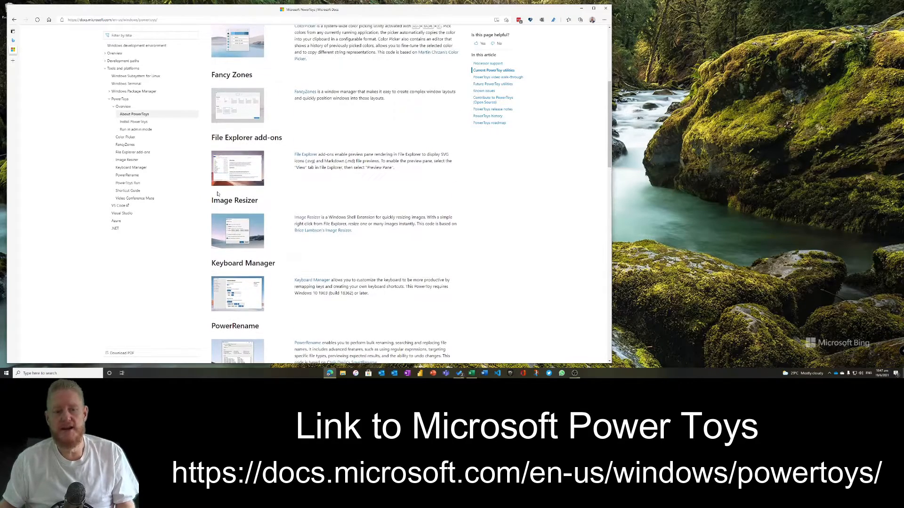
scroll(217, 194, "up", 1)
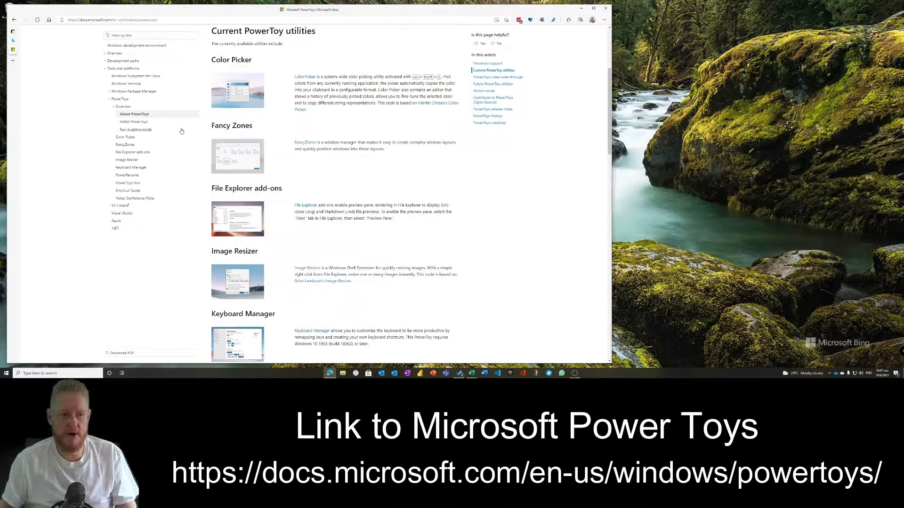
Open the Install PowerToys article and follow its link to the PowerToys GitHub releases page
left_click(137, 124)
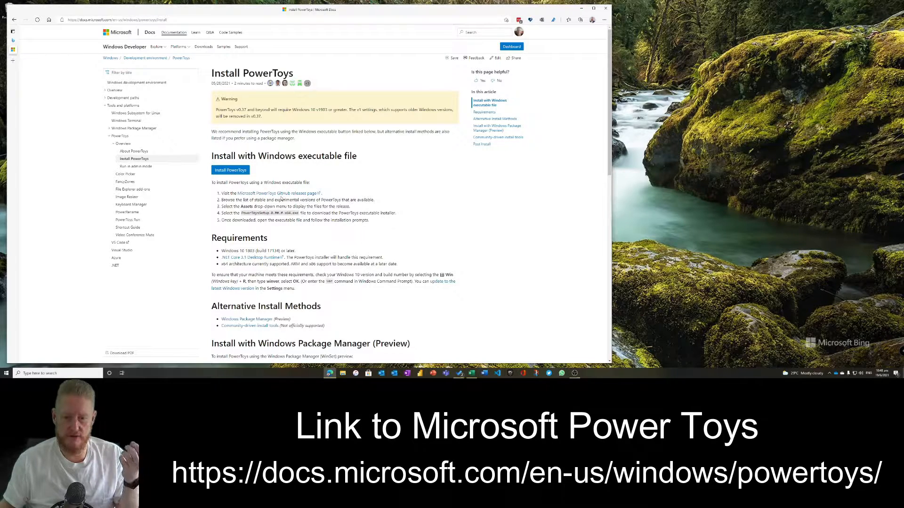
left_click(286, 194)
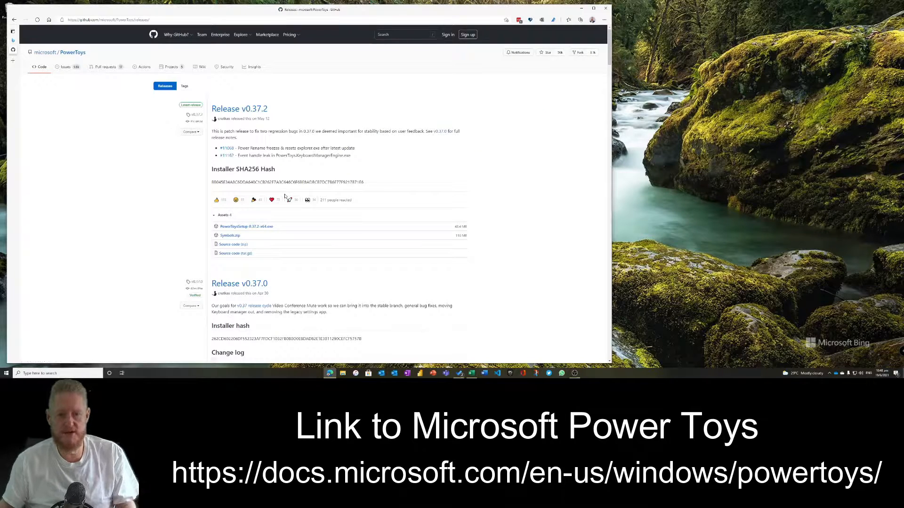
scroll(287, 170, "down", 1)
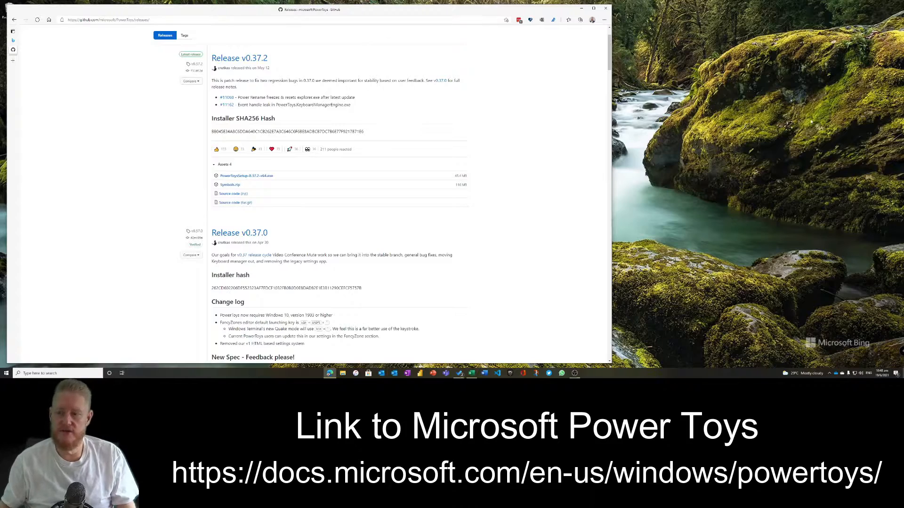
Clear the desktop, open the settings of the running PowerToys and reposition the settings window slightly
left_click(901, 373)
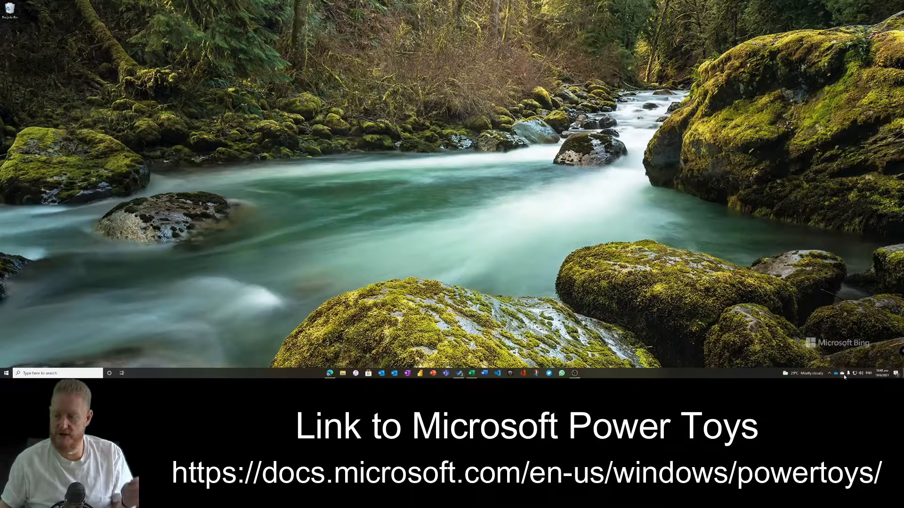
left_click(829, 373)
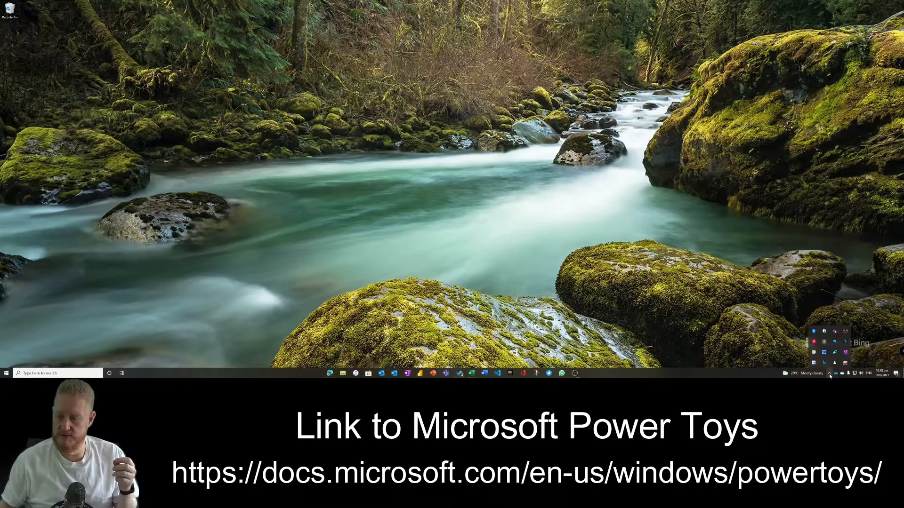
left_click(826, 343)
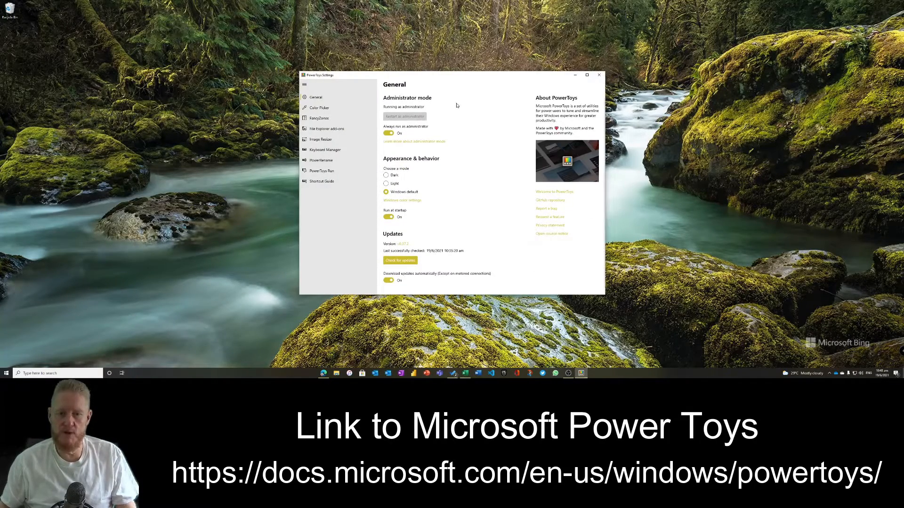
left_click_drag(436, 78, 404, 79)
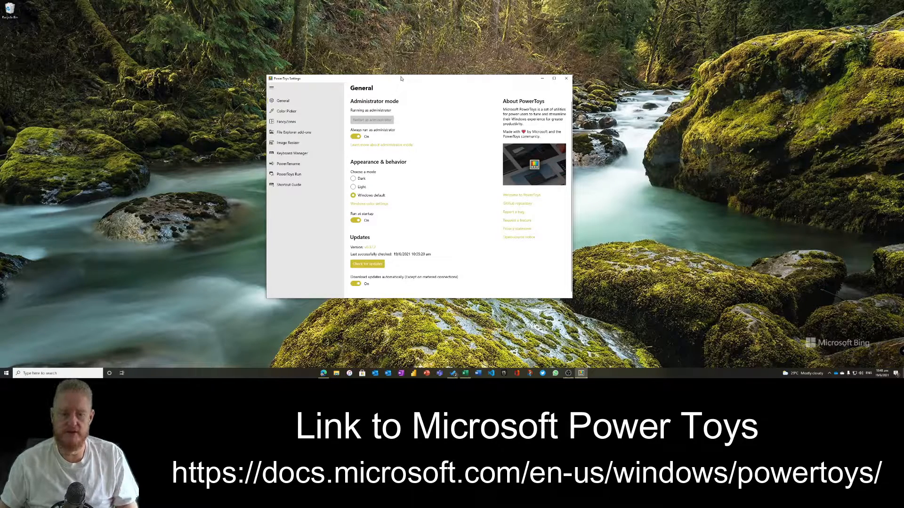
Look through the Color Picker, FancyZones, Keyboard Manager and PowerRename settings pages of PowerToys
left_click(285, 111)
left_click(286, 122)
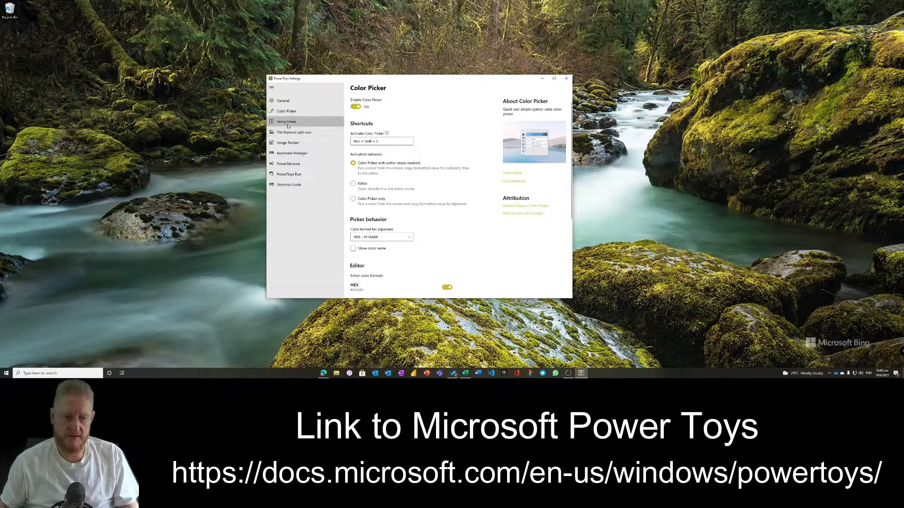
left_click(292, 153)
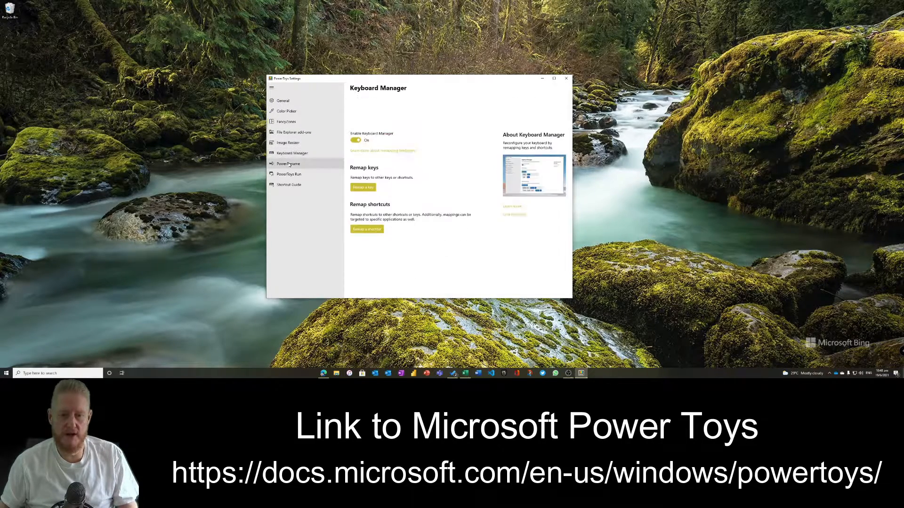
left_click(289, 163)
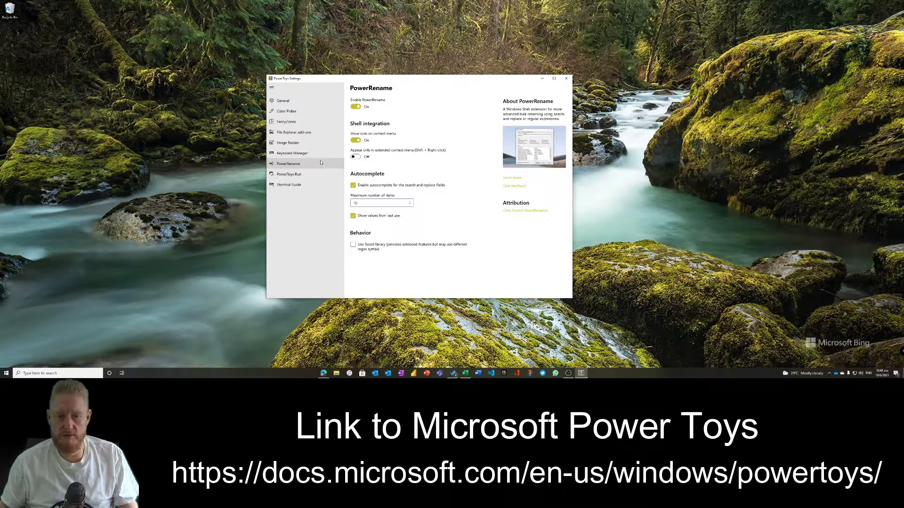
Show the Color Picker settings, activate Color Picker and sample a colour from the river in the desktop wallpaper
left_click(296, 112)
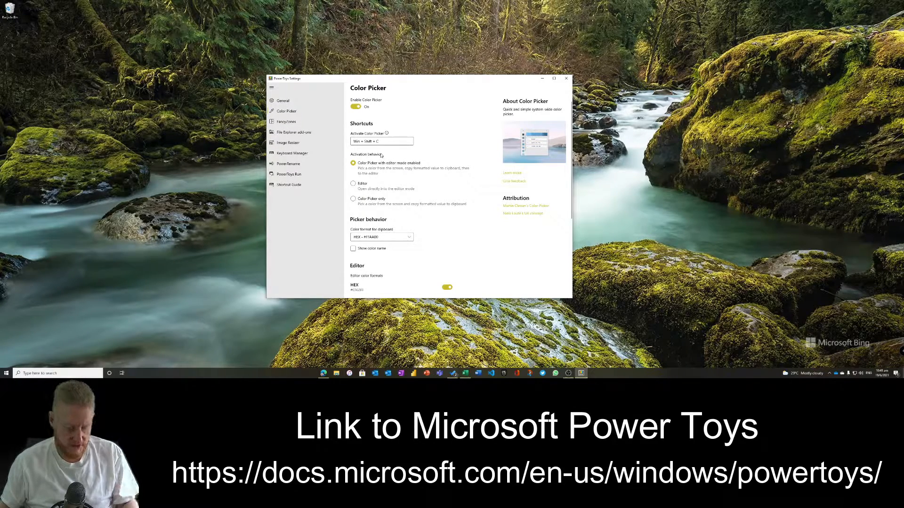
key("super+shift+c")
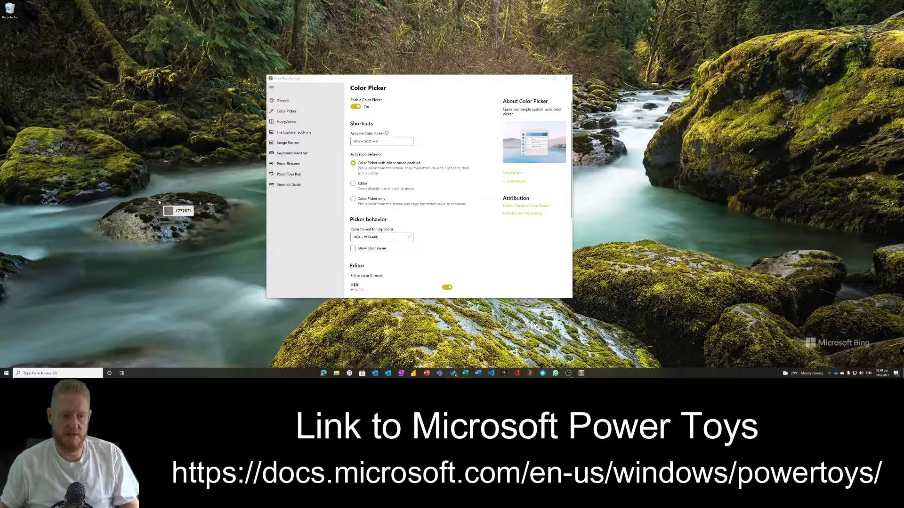
left_click(169, 233)
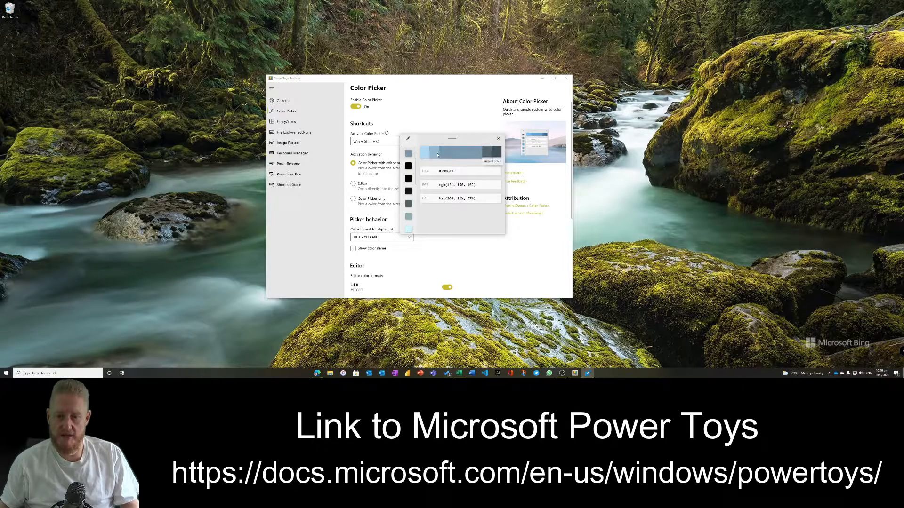
Choose a darker shade of the sampled colour, accept it in the colour adjustment view and close the Color Picker editor
left_click(486, 157)
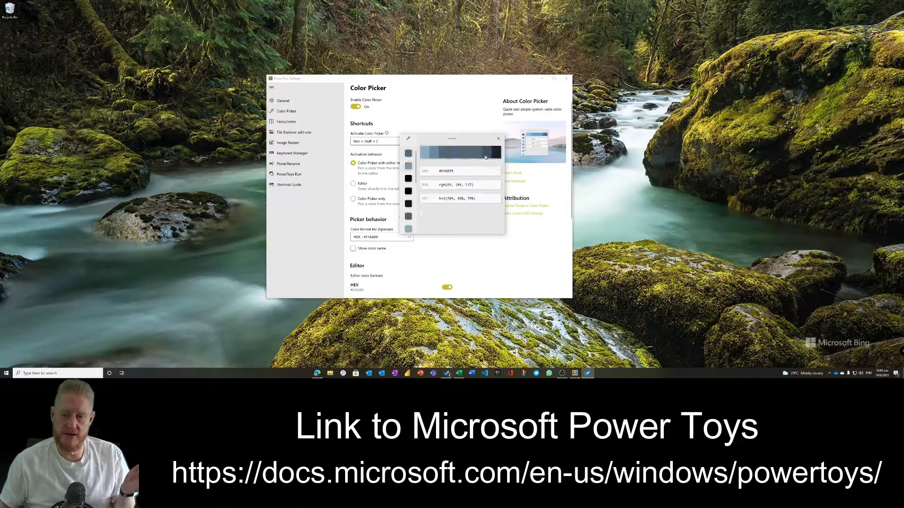
left_click(454, 156)
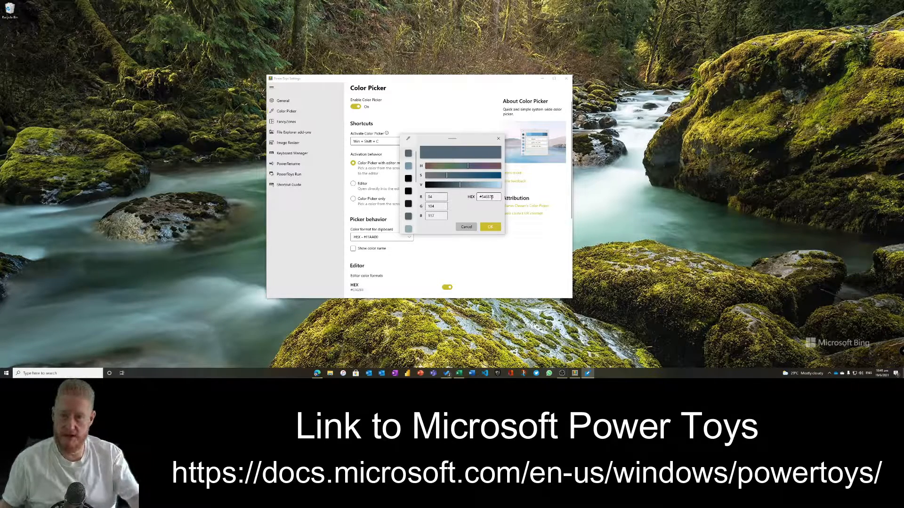
left_click(490, 227)
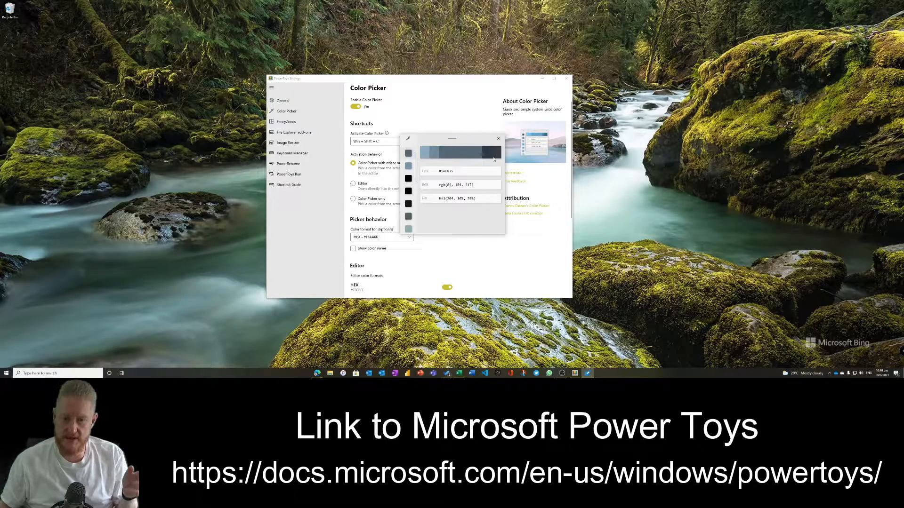
left_click(498, 139)
Apply the Columns template in the FancyZones layout editor, and close the editor and the PowerToys settings
left_click(305, 123)
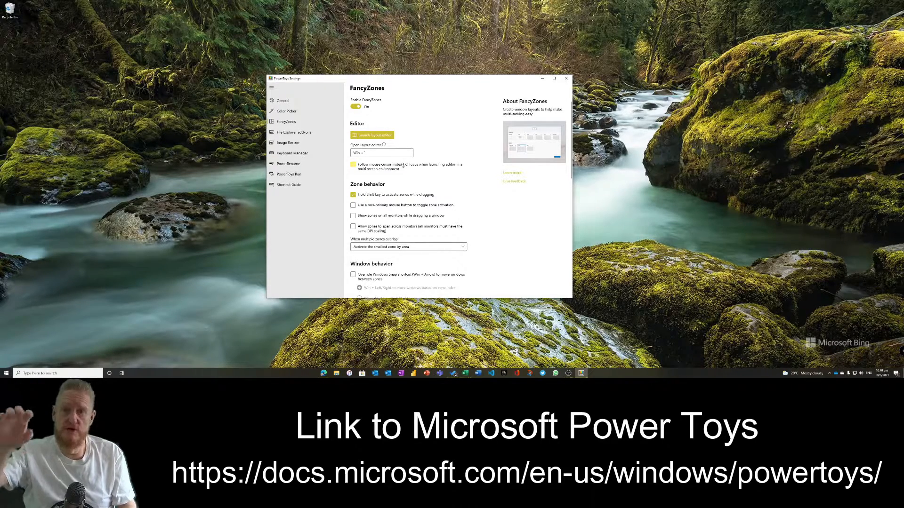
left_click(403, 165)
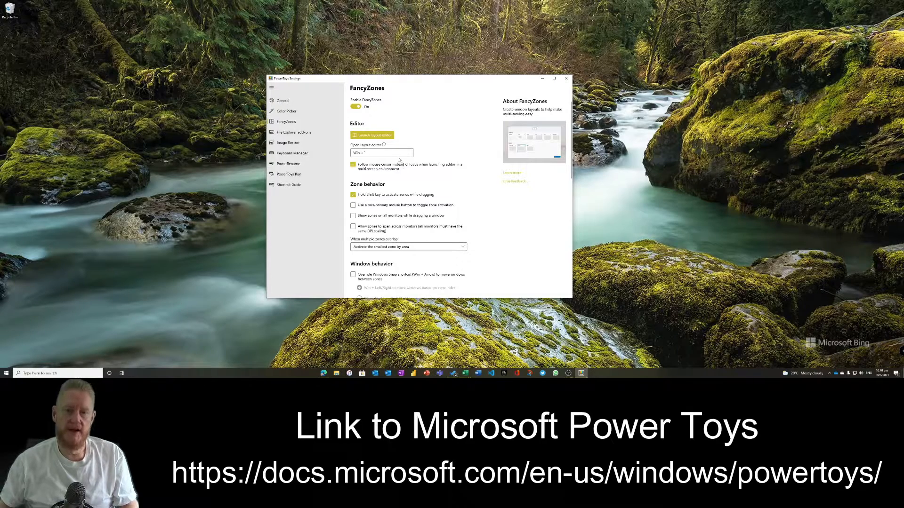
left_click(373, 136)
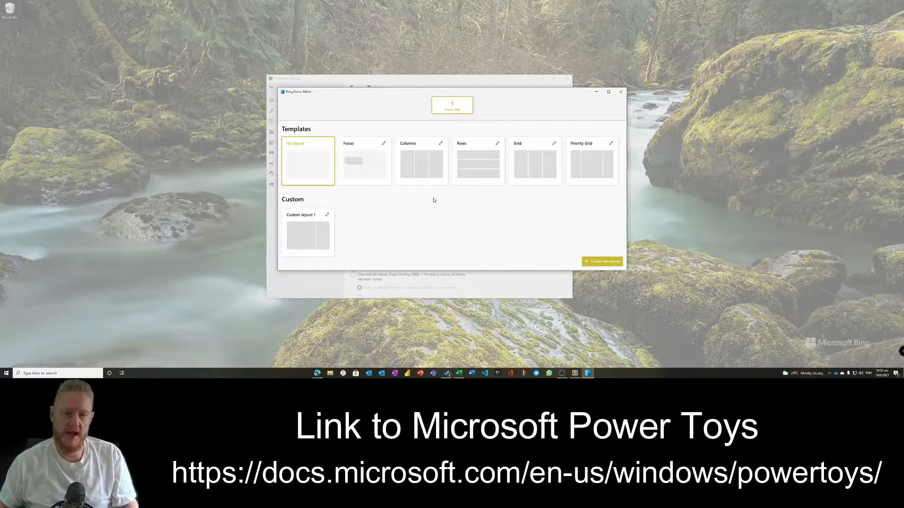
left_click(423, 165)
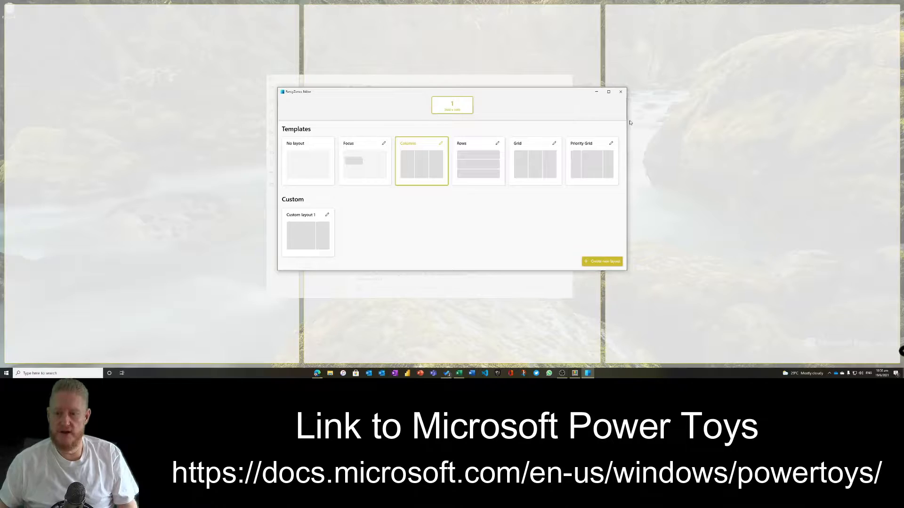
left_click(621, 92)
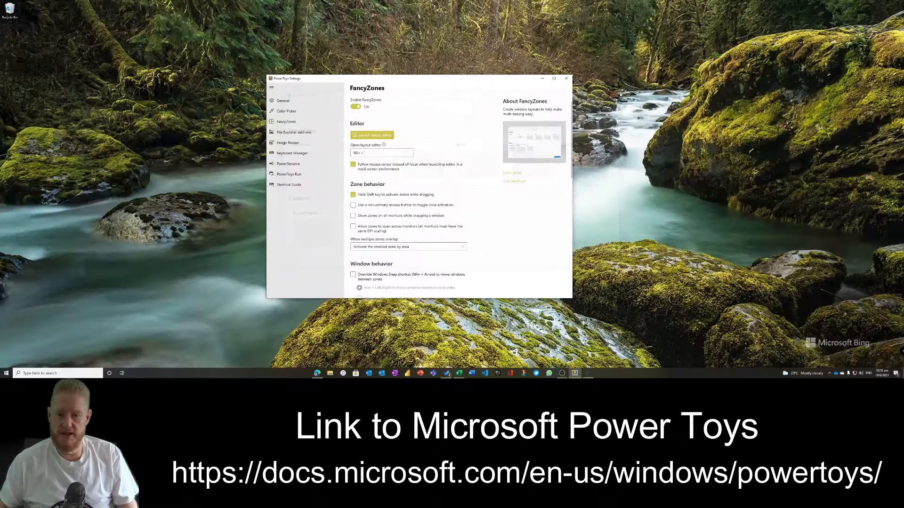
left_click(566, 78)
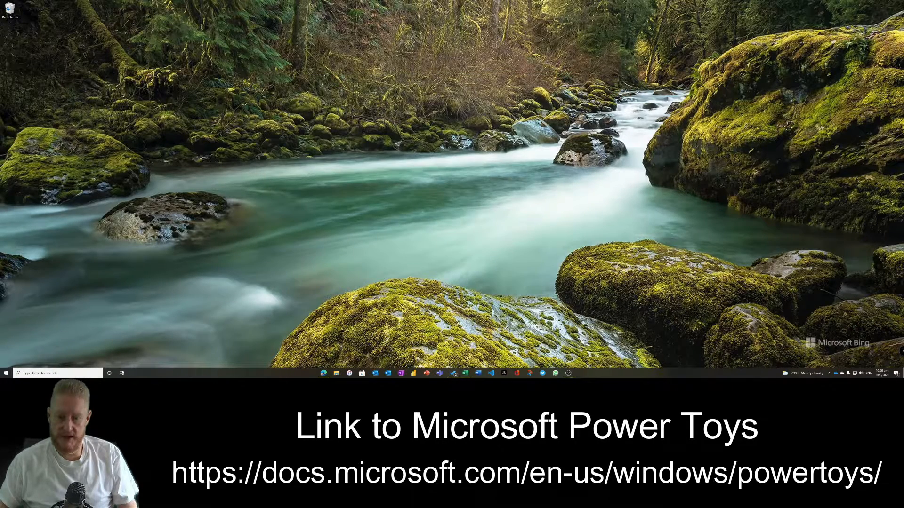
Bring up Excel, Microsoft To Do and Twitter and snap them into the left, right and middle FancyZones columns respectively
left_click(472, 373)
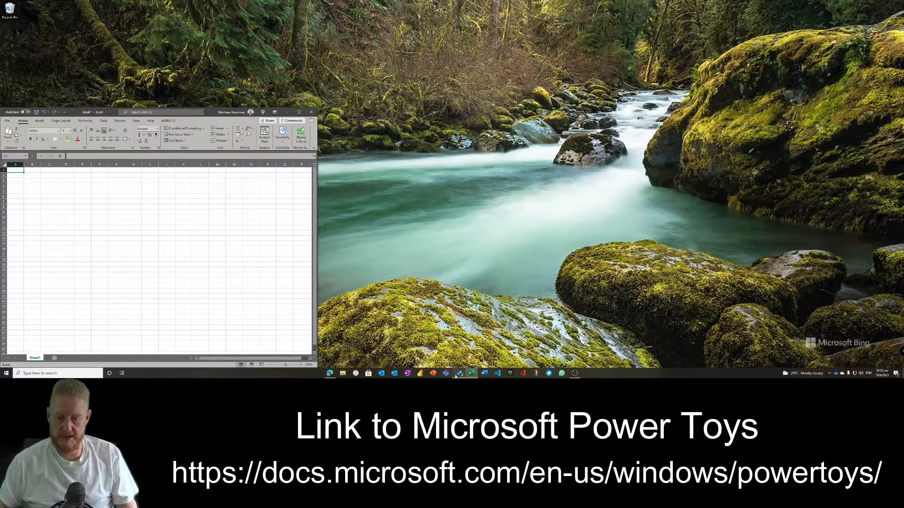
left_click(459, 373)
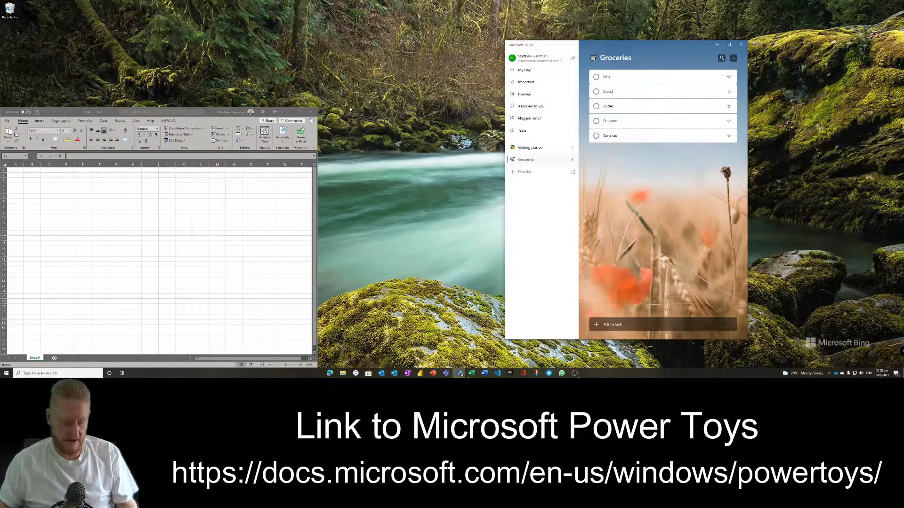
left_click_drag(235, 112, 301, 90)
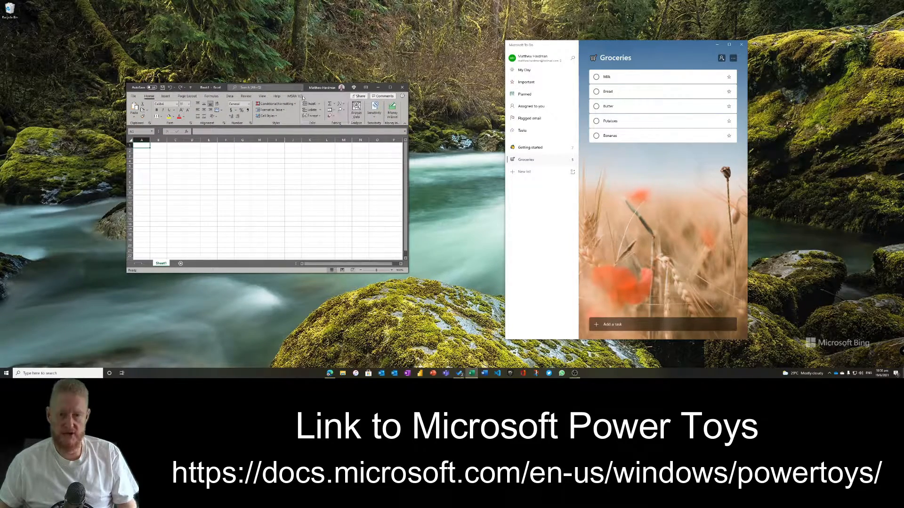
left_click_drag(303, 90, 226, 129)
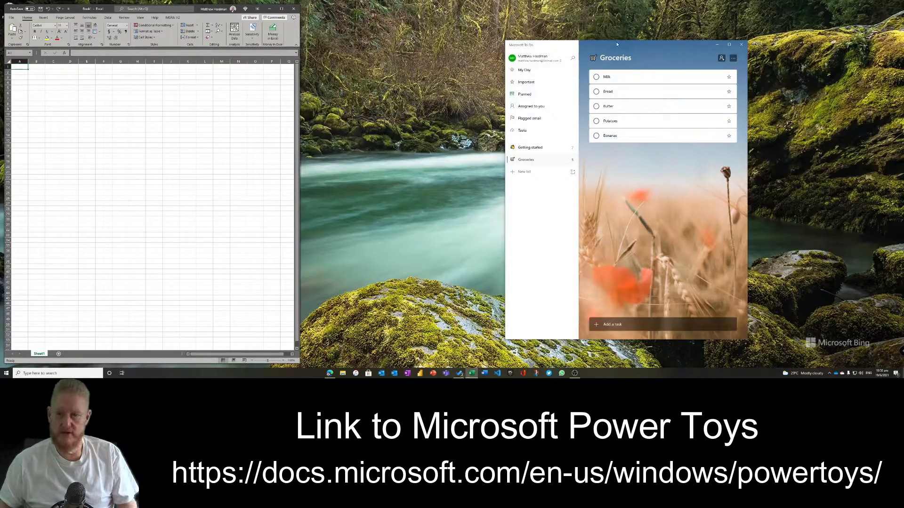
left_click_drag(616, 44, 746, 50)
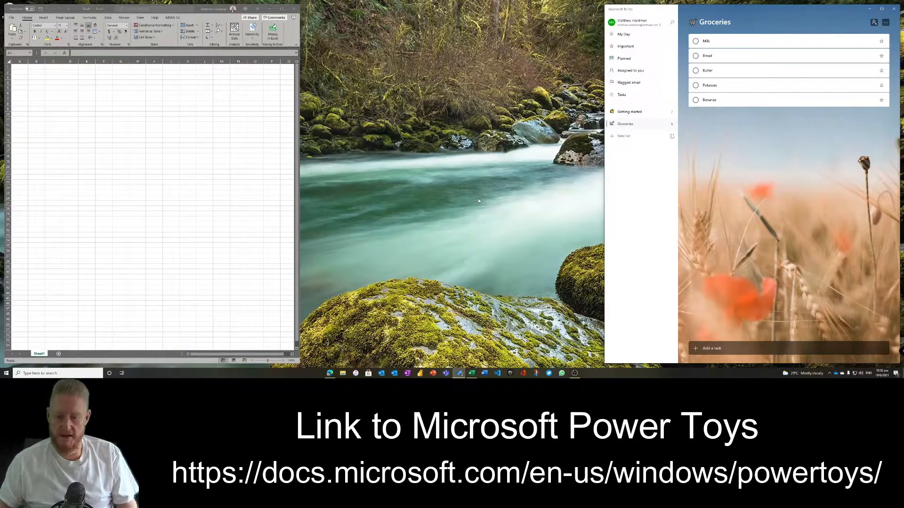
left_click(548, 373)
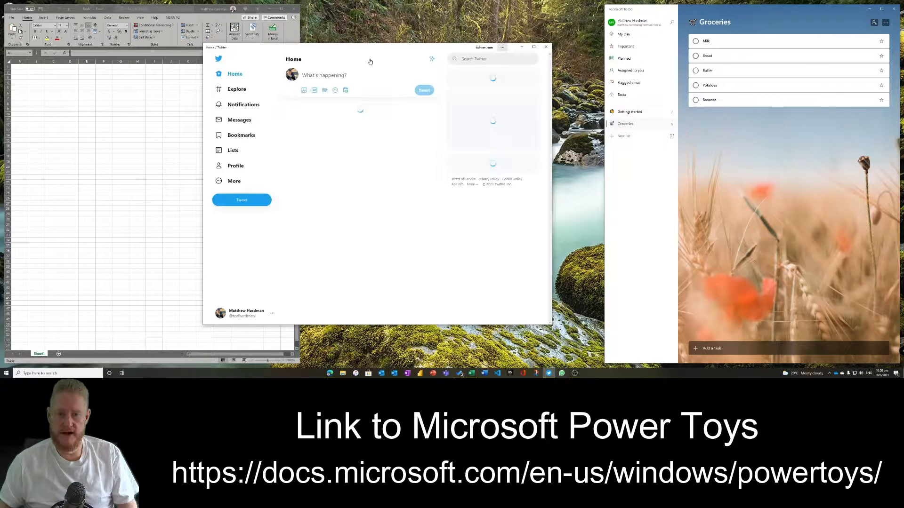
left_click_drag(356, 48, 437, 76)
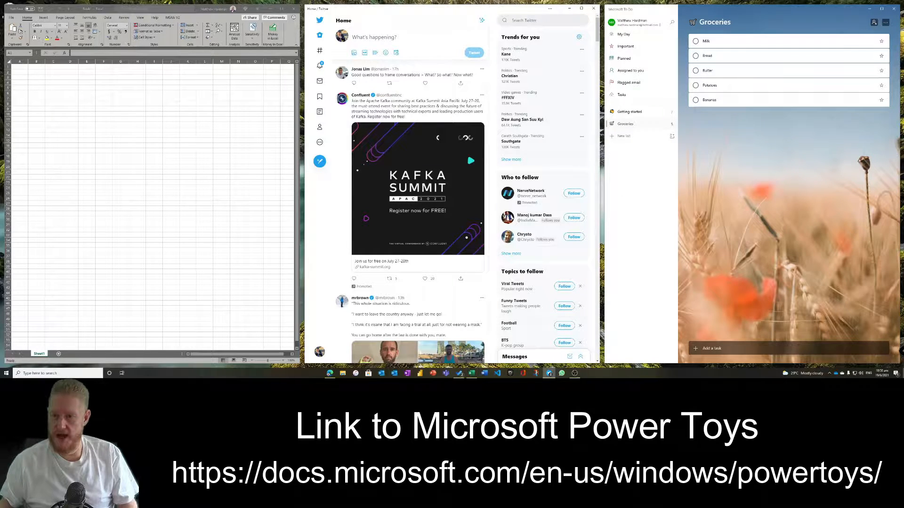
Clear the desktop, apply Custom layout 1 in the FancyZones layout editor, and close the editor and the PowerToys settings
key("super+d")
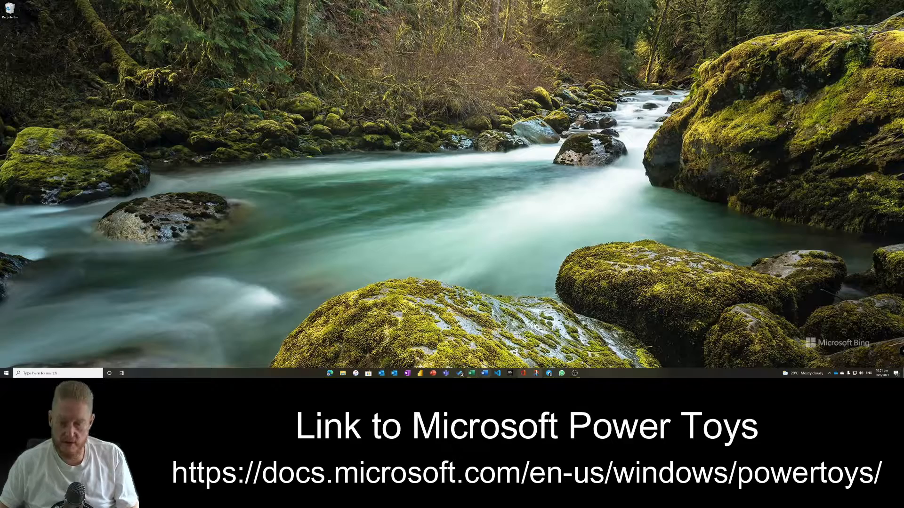
left_click(829, 374)
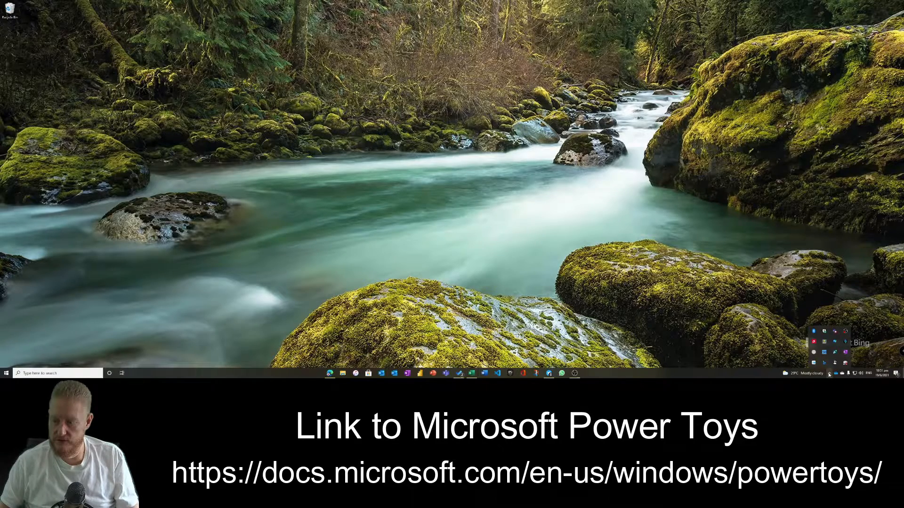
left_click(827, 344)
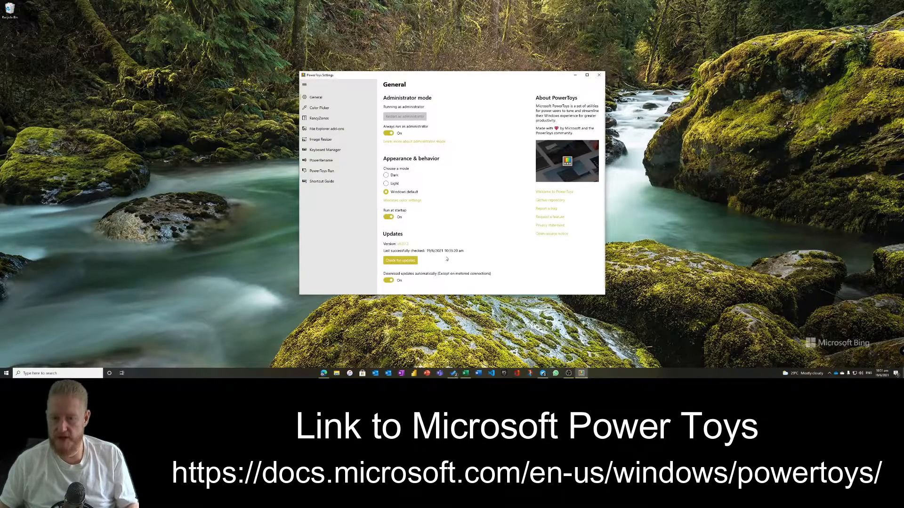
left_click(319, 118)
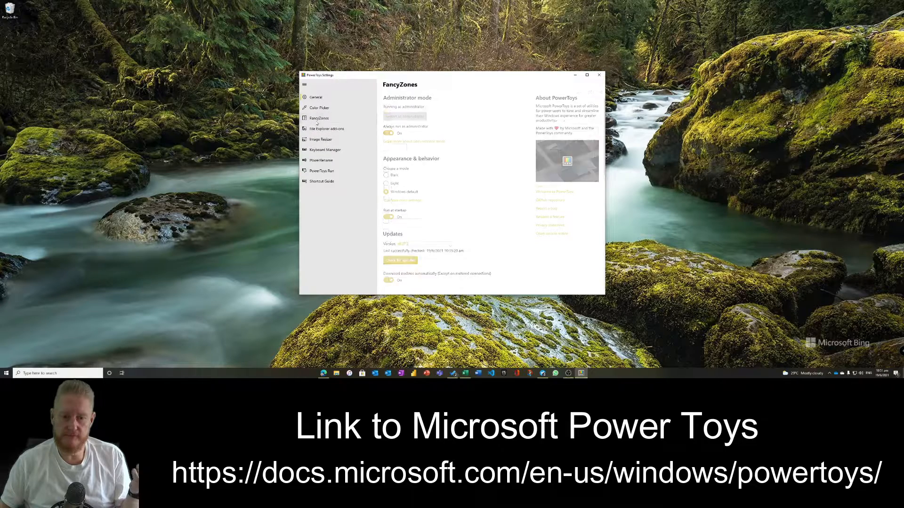
left_click(400, 132)
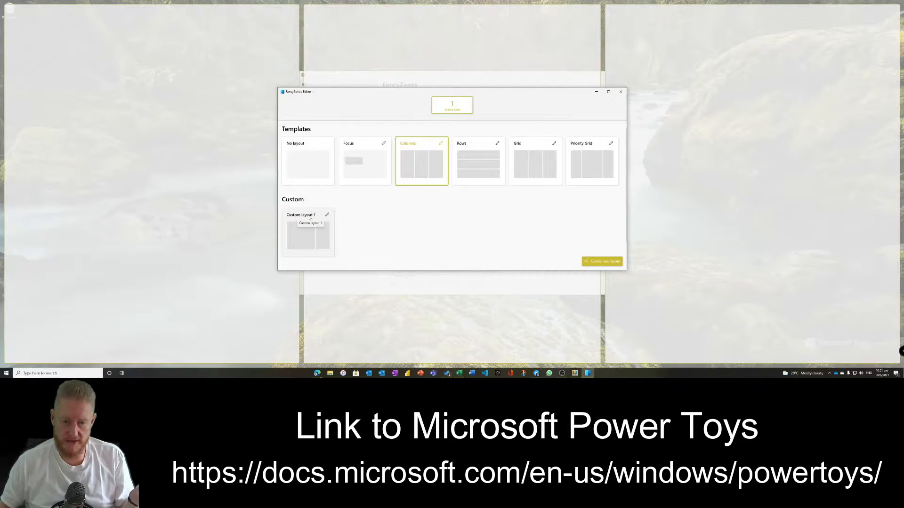
left_click(311, 218)
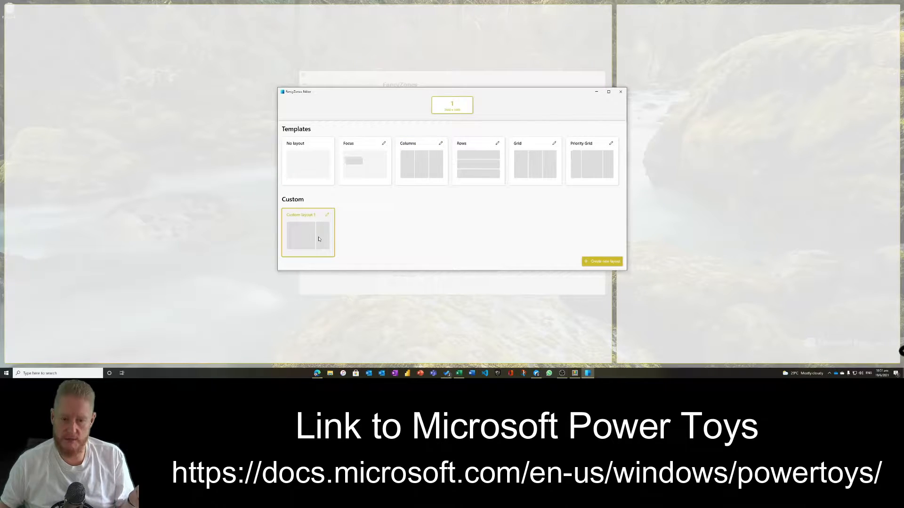
left_click(621, 91)
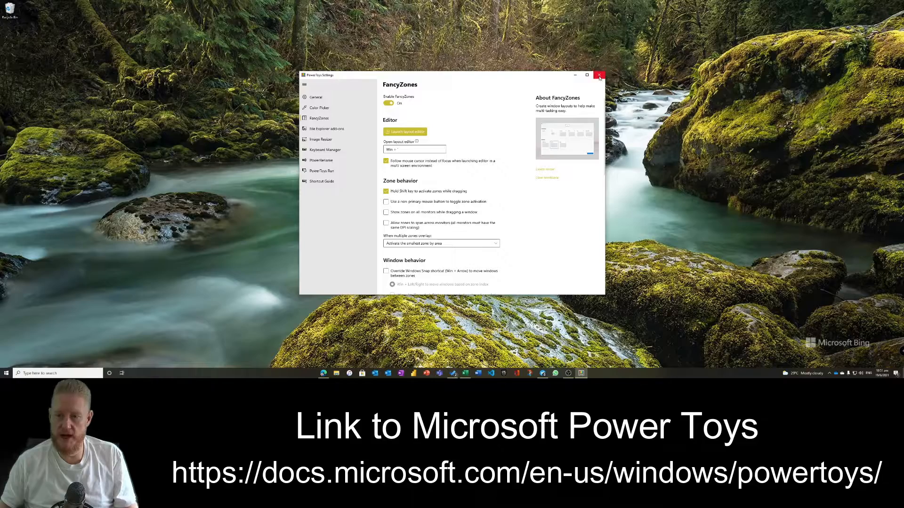
left_click(600, 76)
Bring up Excel and Microsoft To Do, snapping Excel into the wide zone and To Do into the narrow zone of the custom layout
left_click(472, 372)
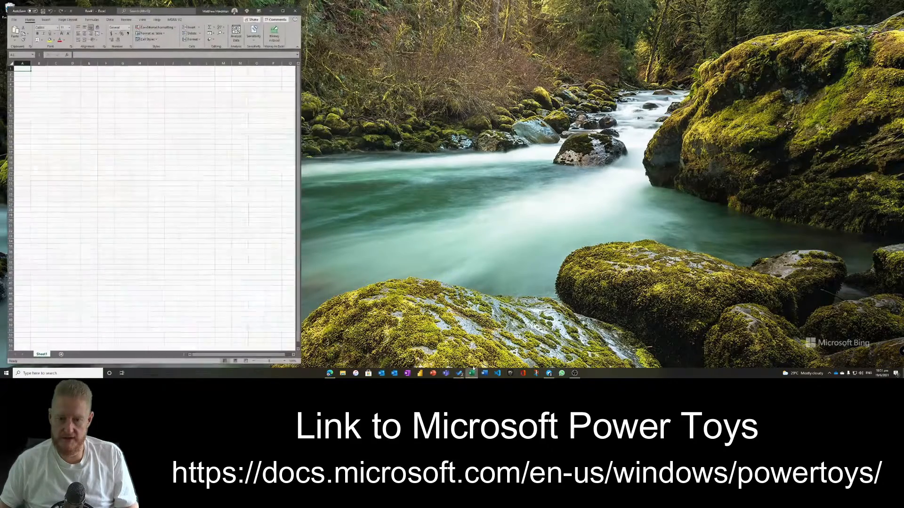
left_click_drag(194, 13, 308, 21)
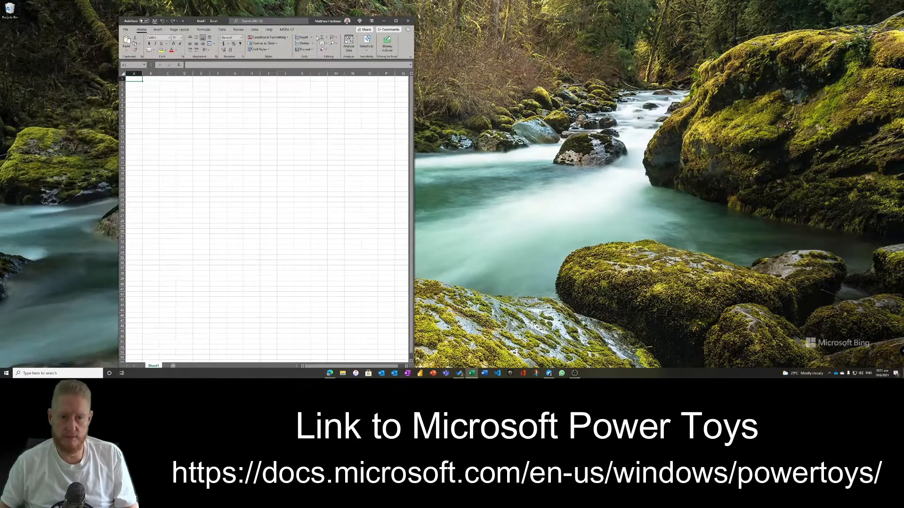
left_click(460, 373)
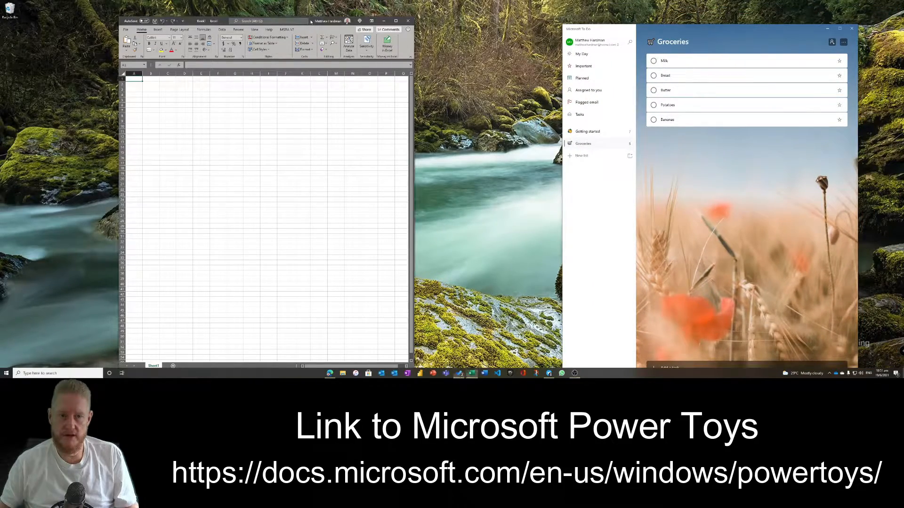
left_click_drag(311, 21, 398, 30)
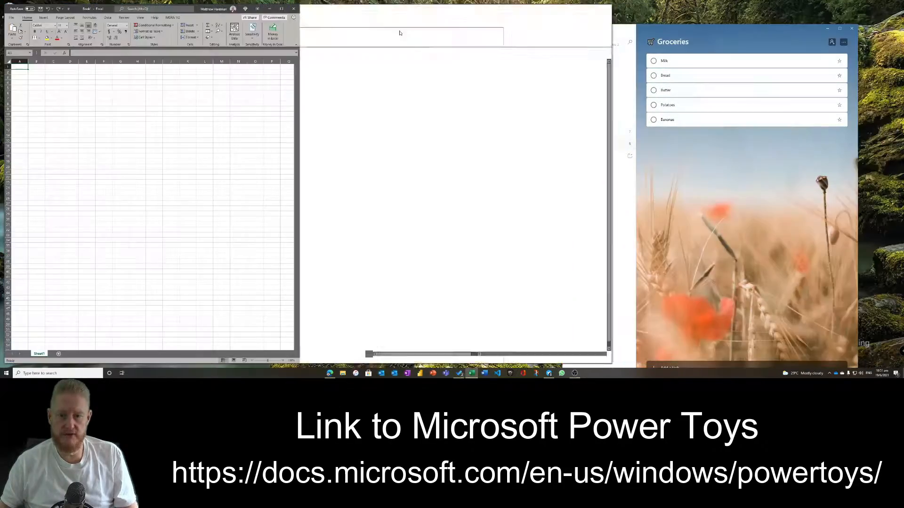
left_click_drag(700, 29, 697, 53)
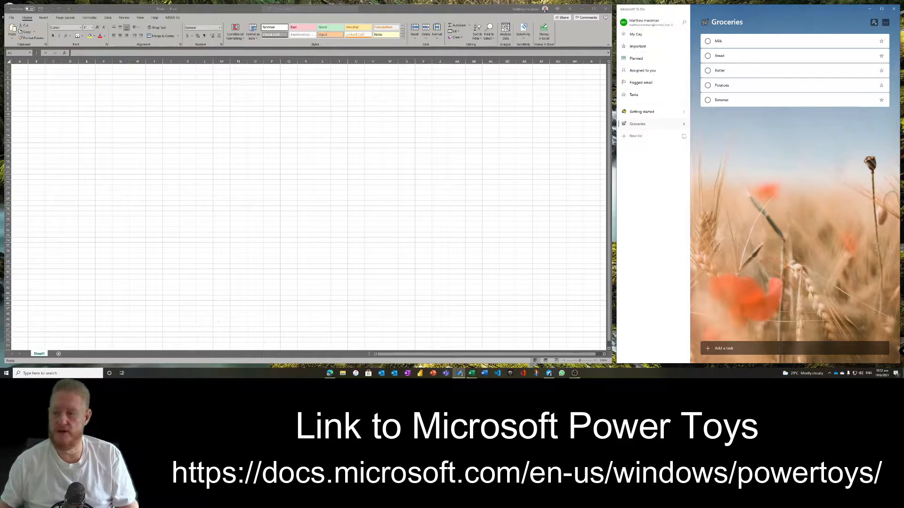
Clear the desktop and launch the FancyZones layout editor from the PowerToys settings
left_click(895, 373)
left_click(903, 373)
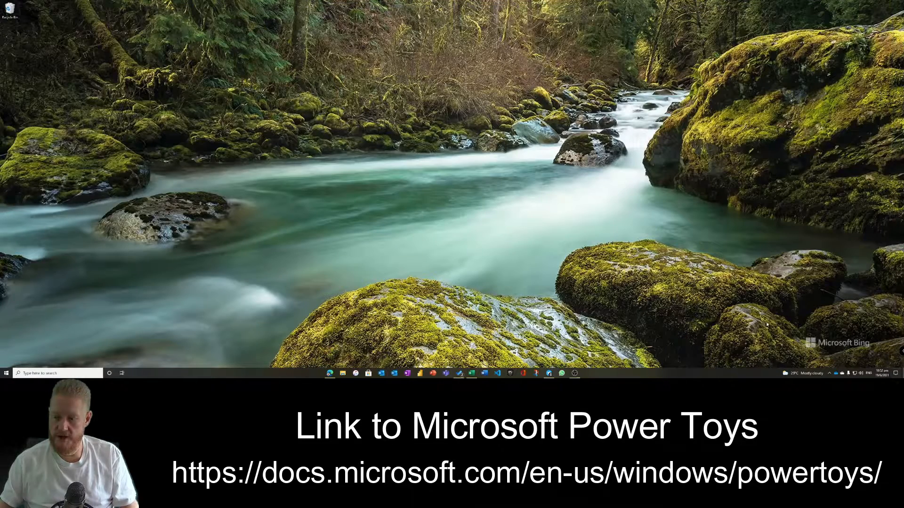
left_click(830, 374)
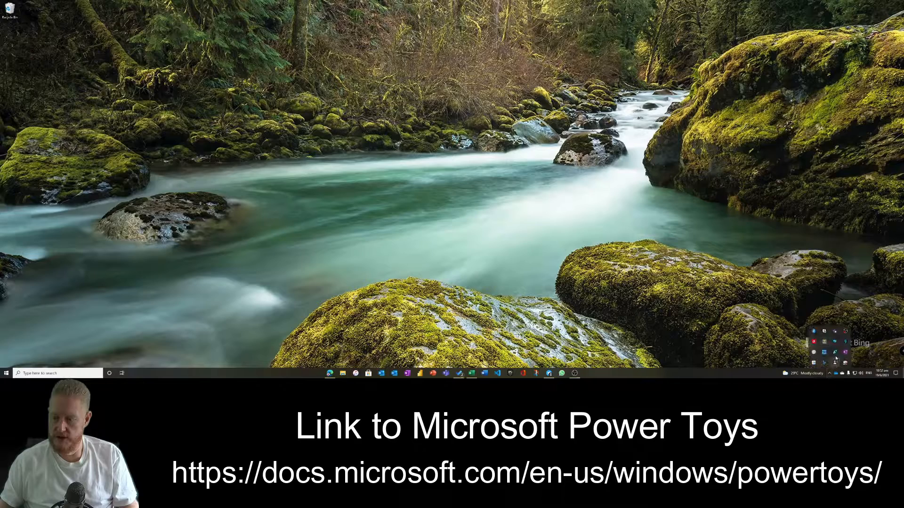
left_click(825, 343)
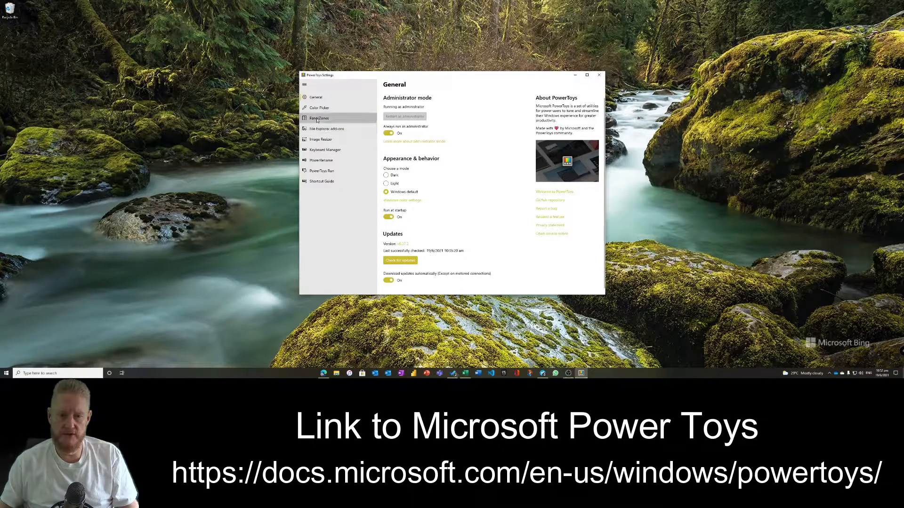
left_click(319, 118)
left_click(419, 132)
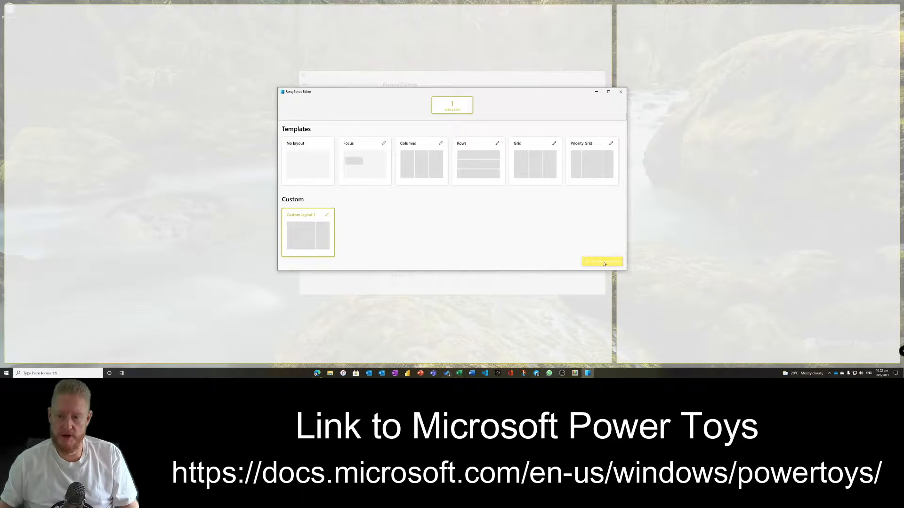
Create a new grid-type custom layout, naming it with the owner's short first name followed by "Layout"
left_click(606, 263)
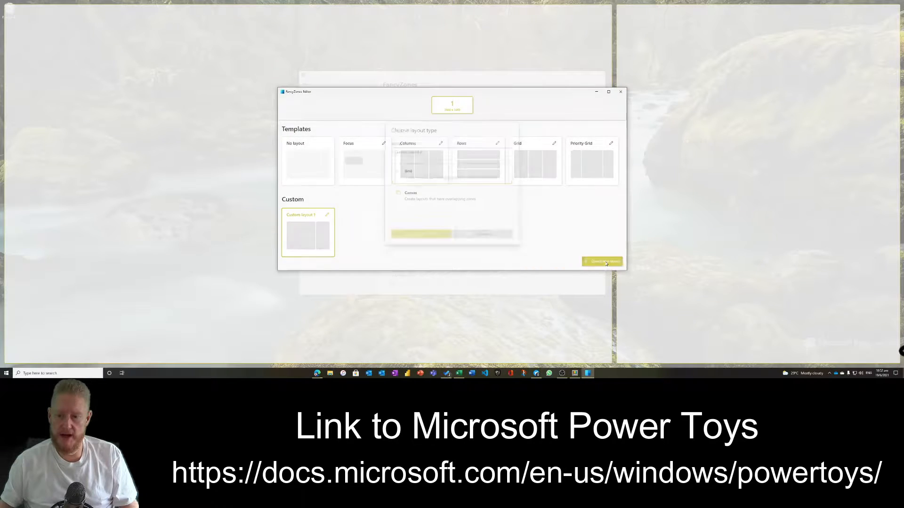
left_click(428, 154)
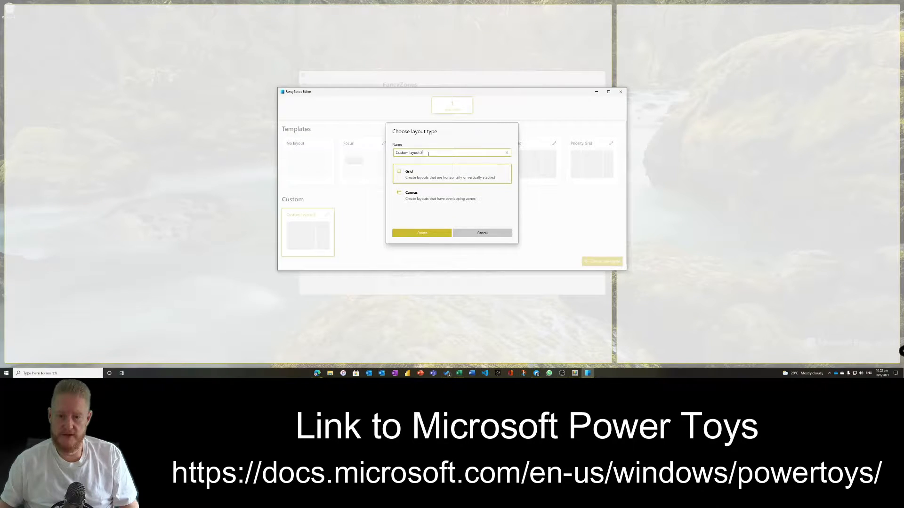
left_click_drag(428, 154, 389, 154)
type("Matts Layout")
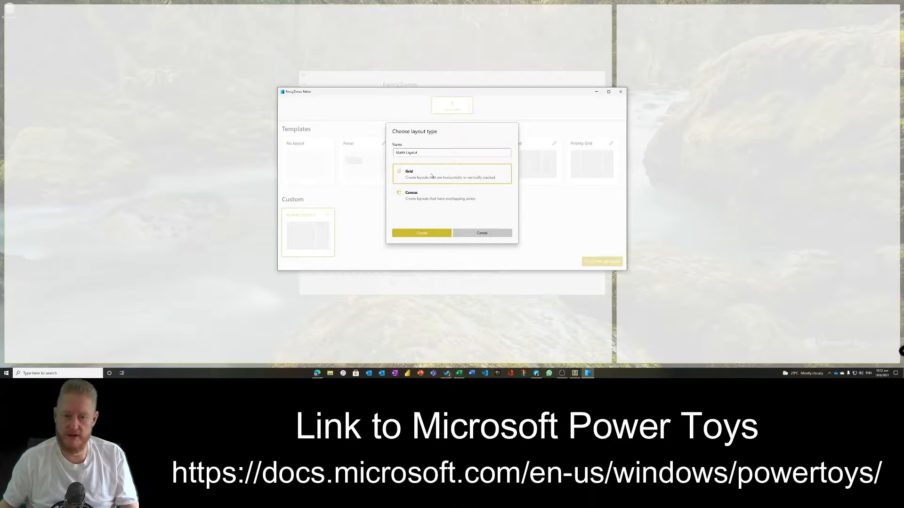
left_click(426, 233)
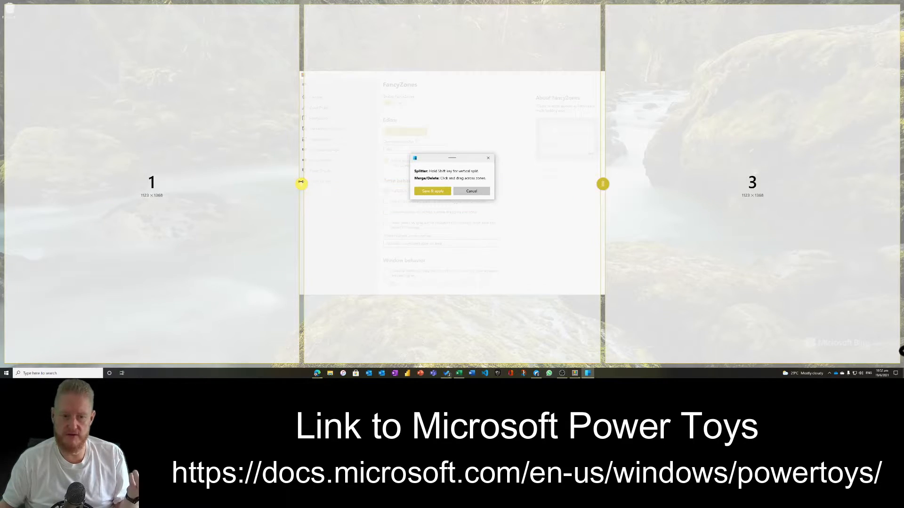
Widen zone 1 to about 2110 pixels and merge it with the narrow middle zone
left_click_drag(302, 183, 560, 184)
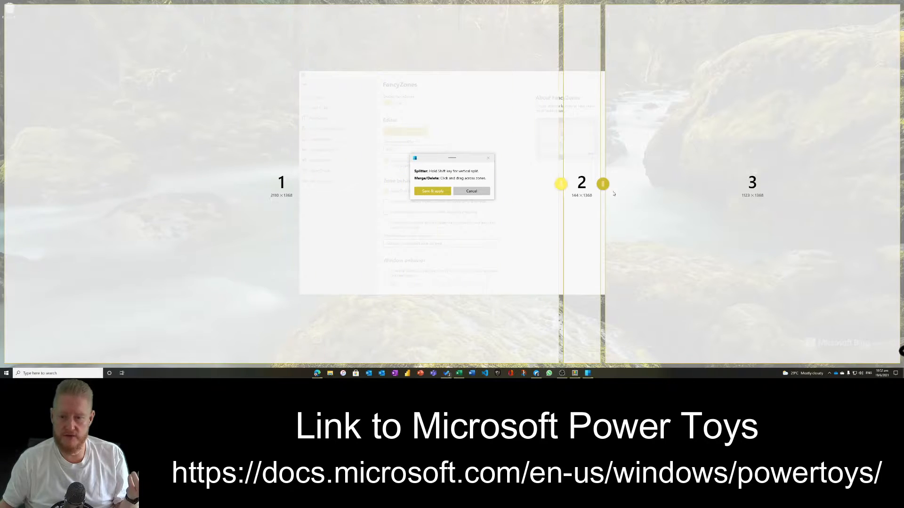
left_click_drag(583, 113, 515, 155)
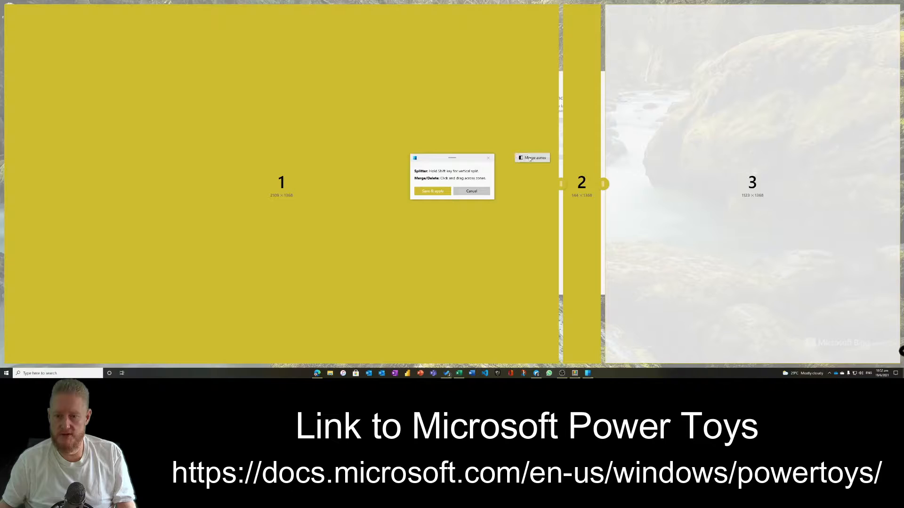
left_click(533, 158)
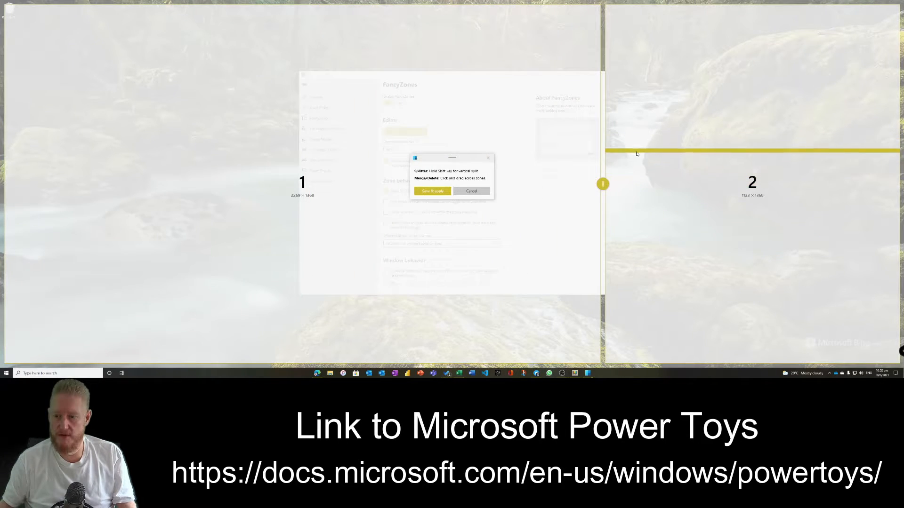
Split the narrower zone horizontally at about mid-height, and divide its upper half vertically near the middle
left_click_drag(638, 188, 638, 188)
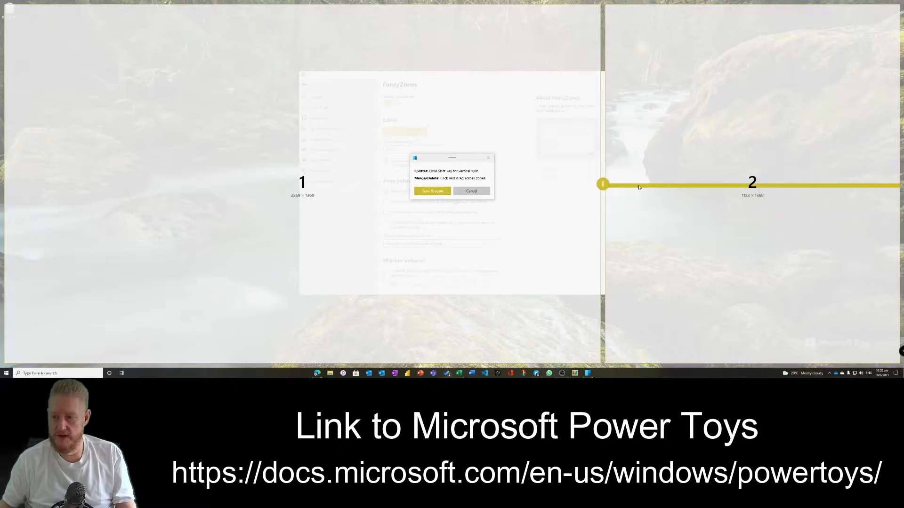
left_click(638, 187)
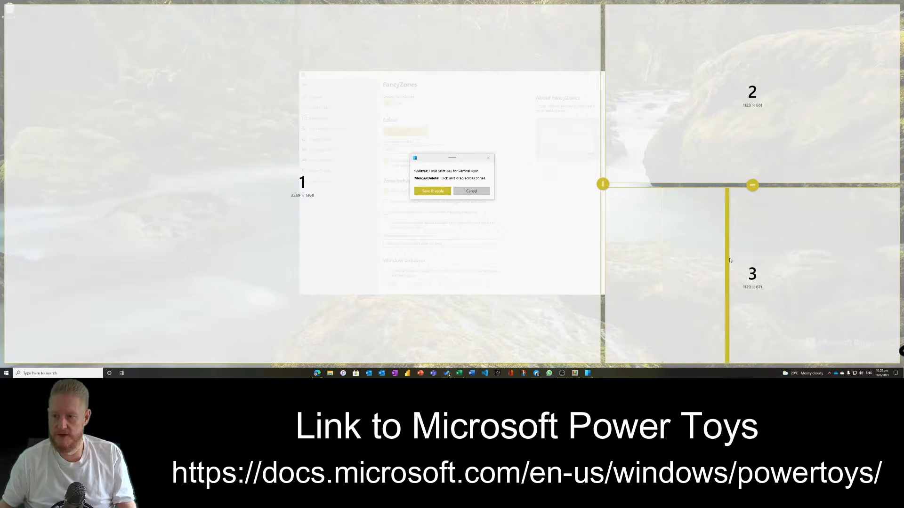
left_click(758, 90)
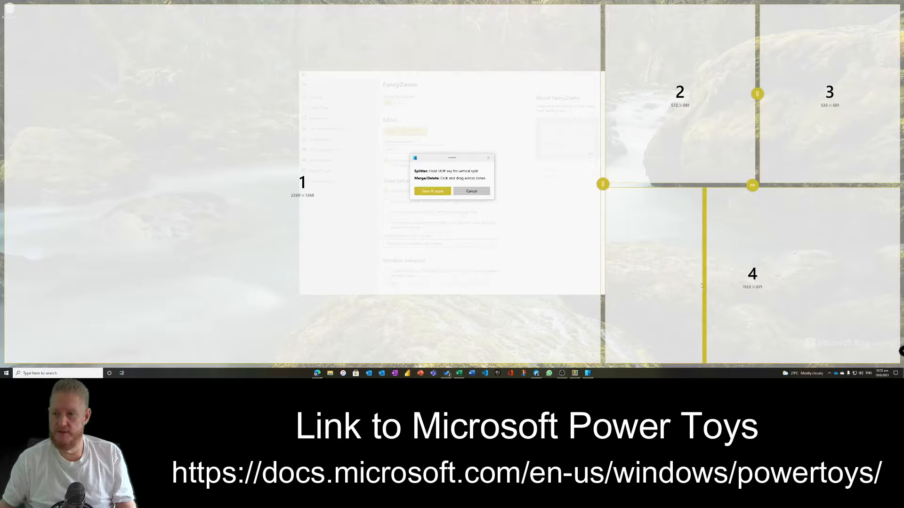
Save and apply the new custom layout, close the layout editor and minimise the PowerToys settings
left_click(434, 192)
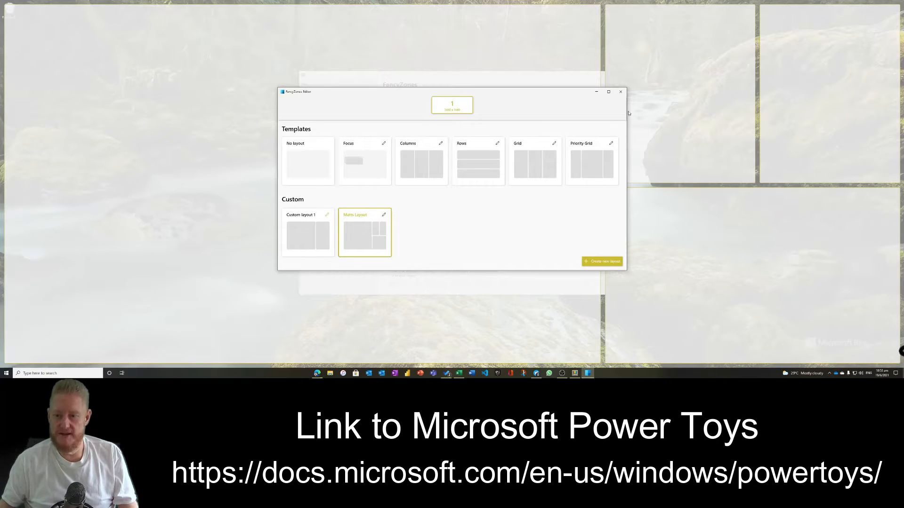
left_click(621, 93)
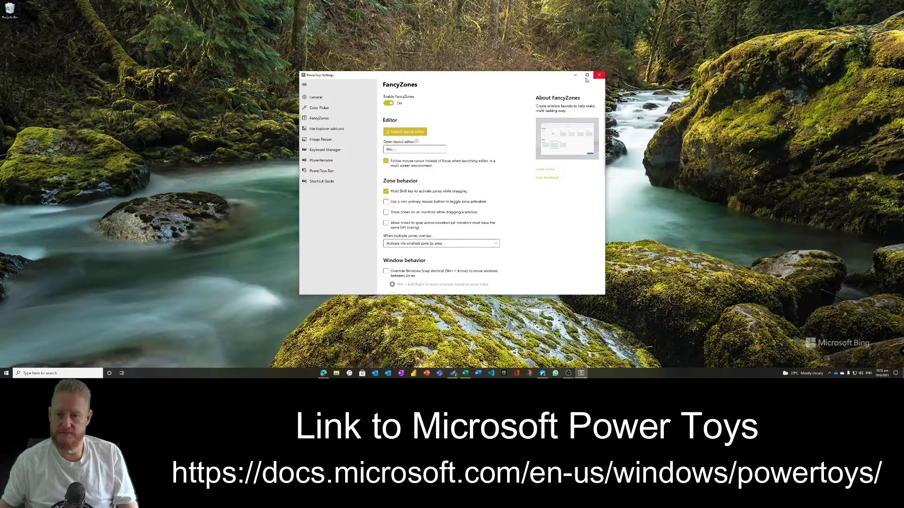
left_click(575, 77)
Bring up Excel and Microsoft To Do, snapping Excel into the large zone and To Do into the upper-right small zone
left_click(465, 373)
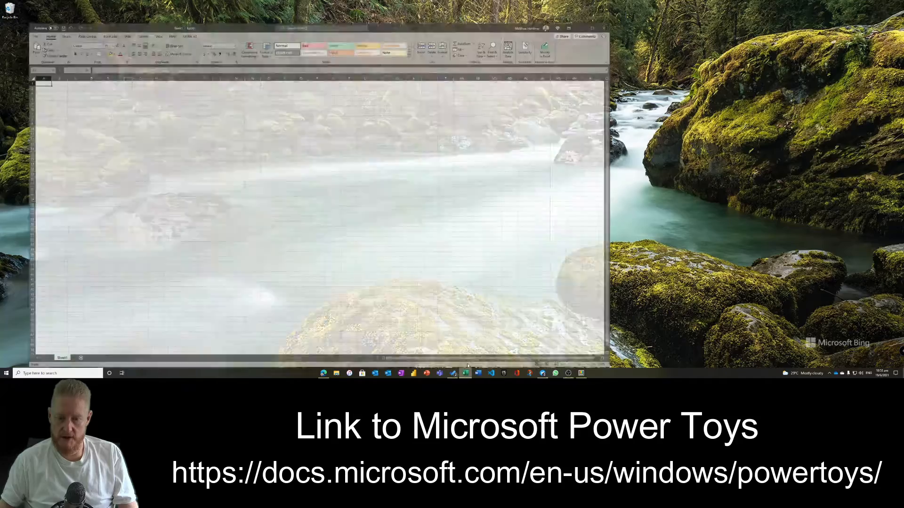
left_click_drag(383, 13, 597, 65)
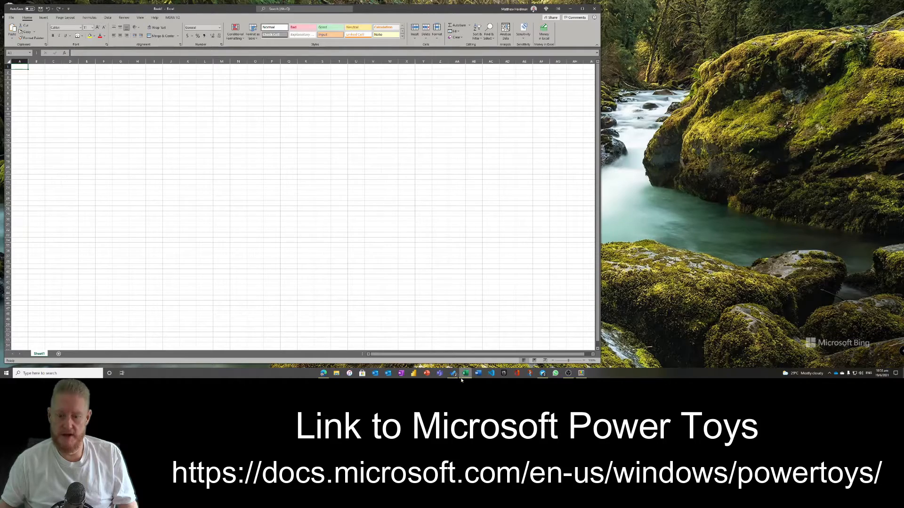
left_click(452, 373)
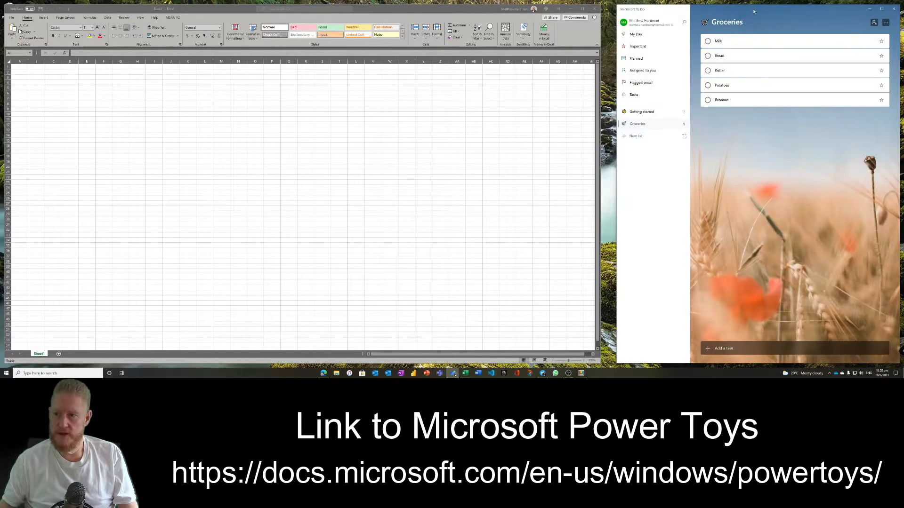
left_click_drag(754, 9, 801, 117)
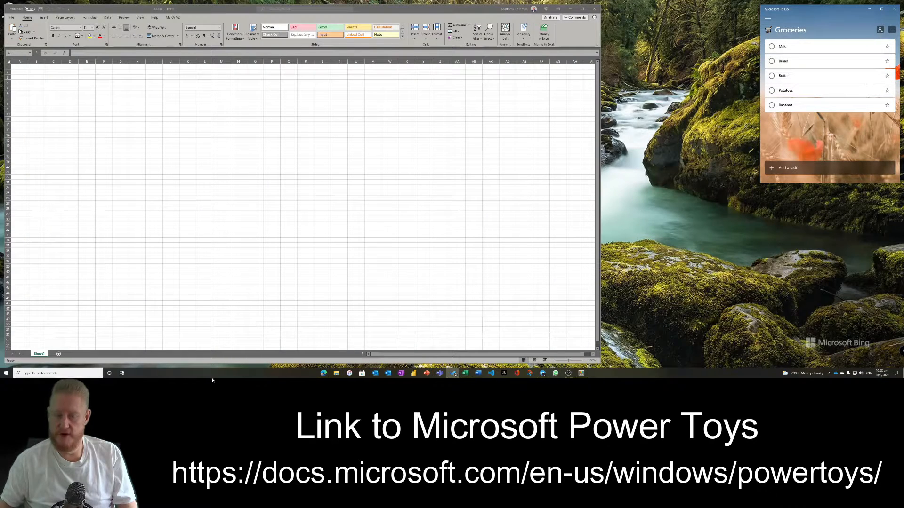
Open Calculator and bring up Twitter, snapping Calculator into the small zone beside To Do and Twitter into the zone below them
left_click(6, 373)
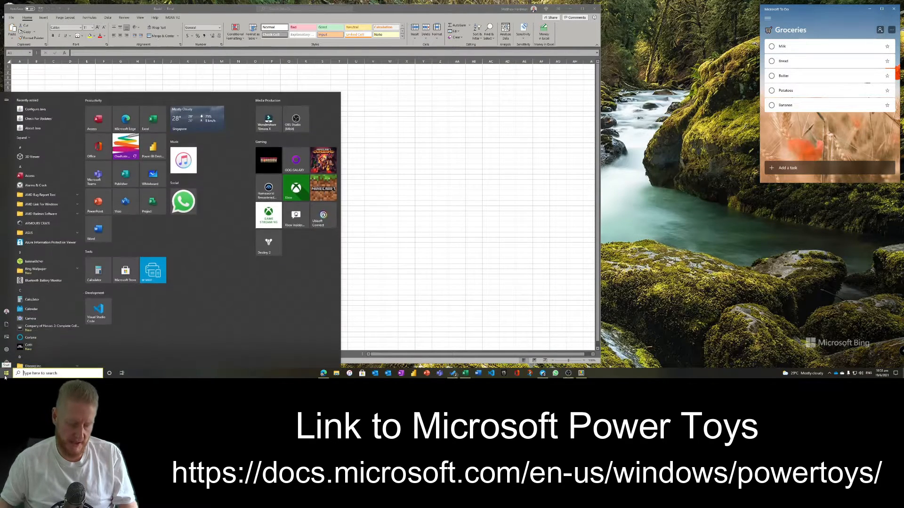
type("calc")
key("Return")
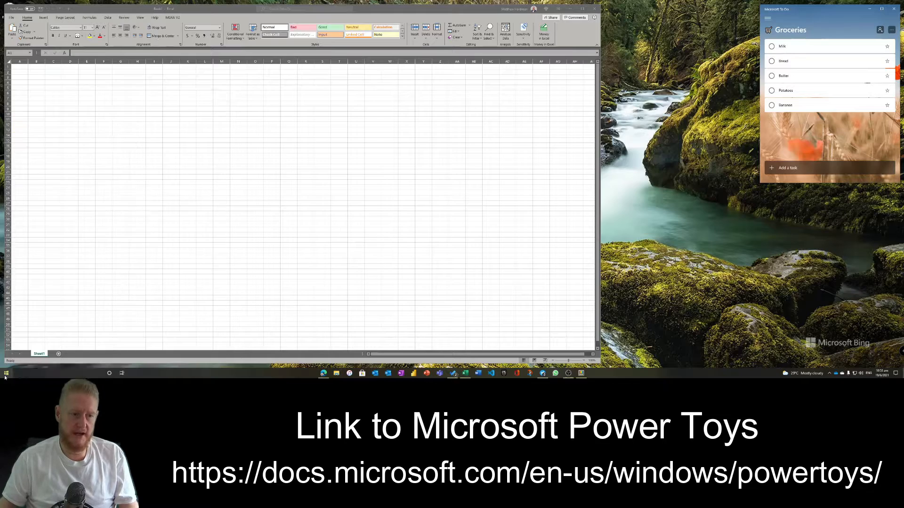
left_click_drag(284, 98, 701, 33)
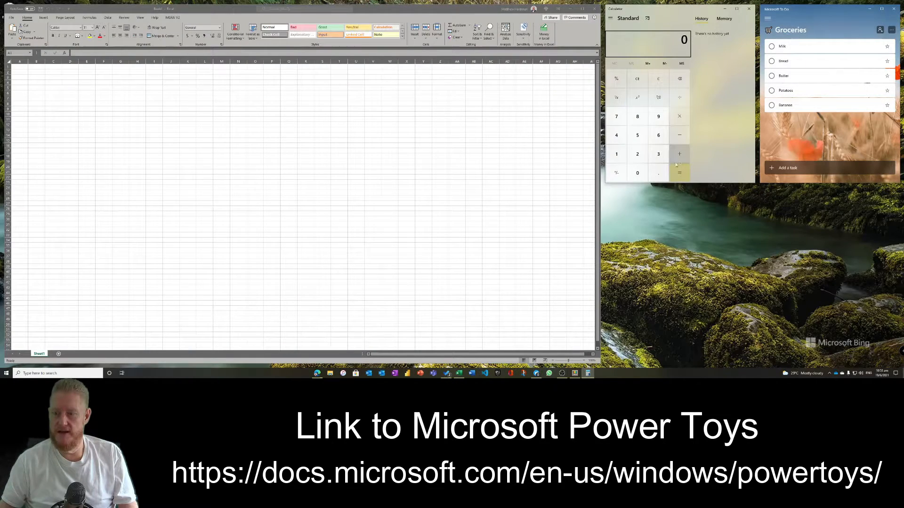
left_click(537, 373)
left_click_drag(419, 13, 697, 202)
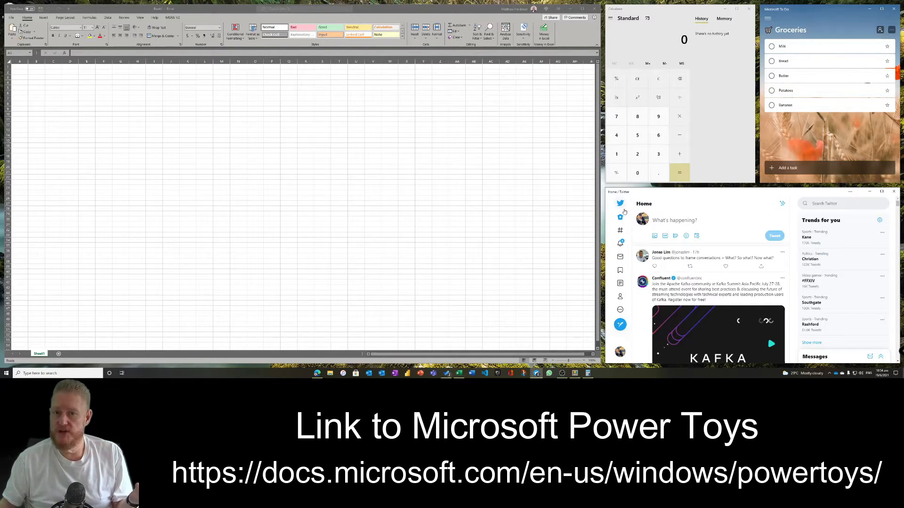
Switch to Edge and open the Microsoft PowerToys documentation page on Microsoft Docs from the Bing results
left_click(317, 373)
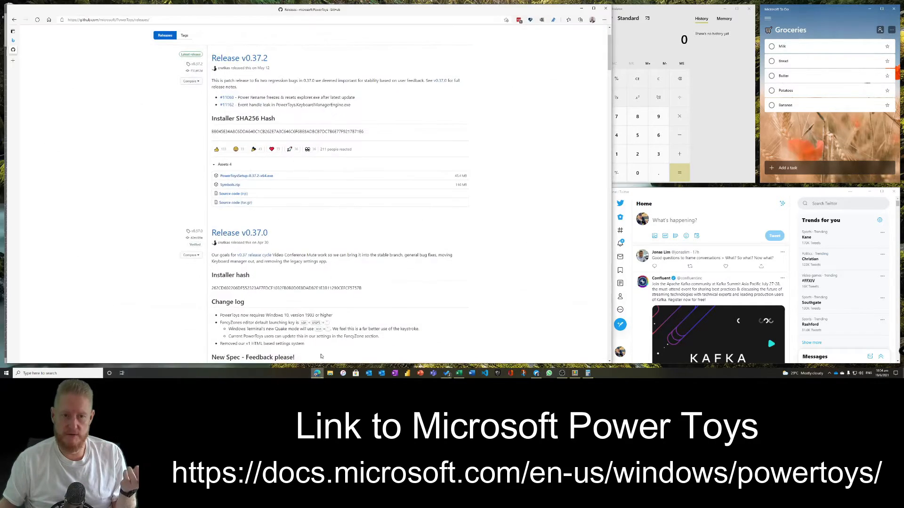
left_click(14, 40)
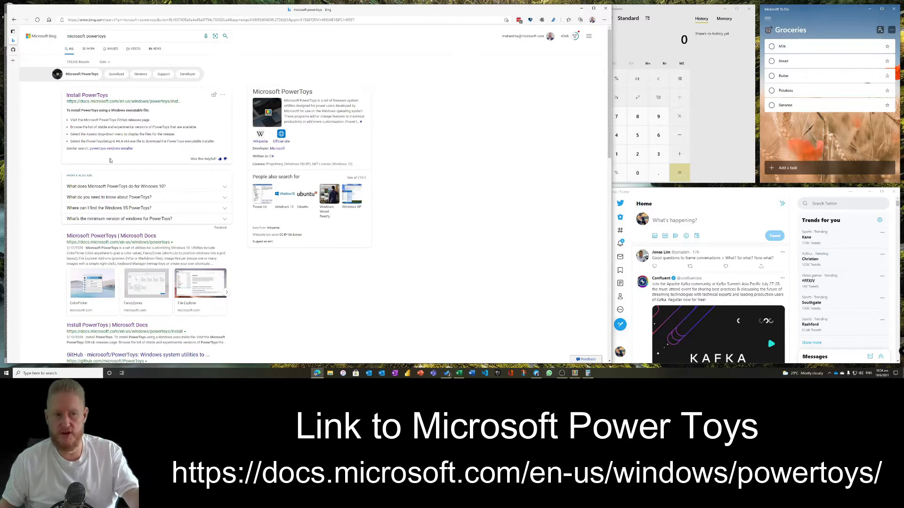
scroll(110, 160, "down", 3)
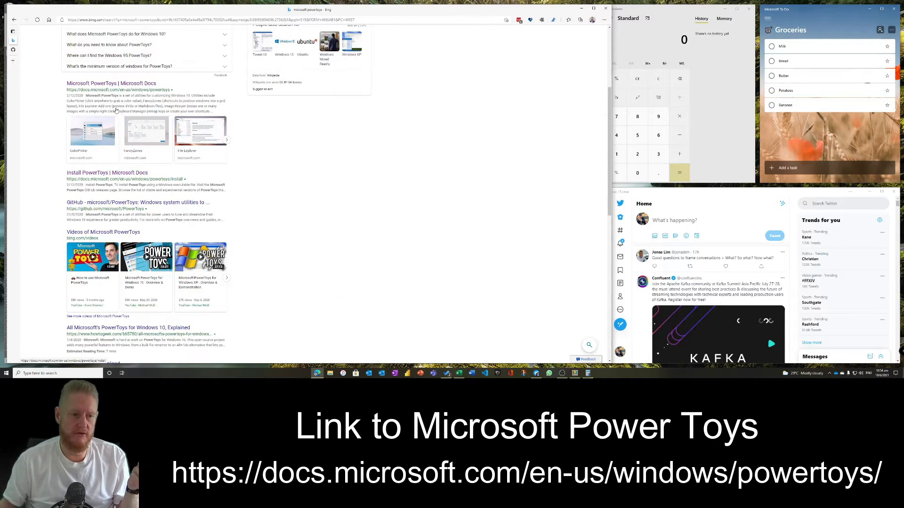
left_click(114, 83)
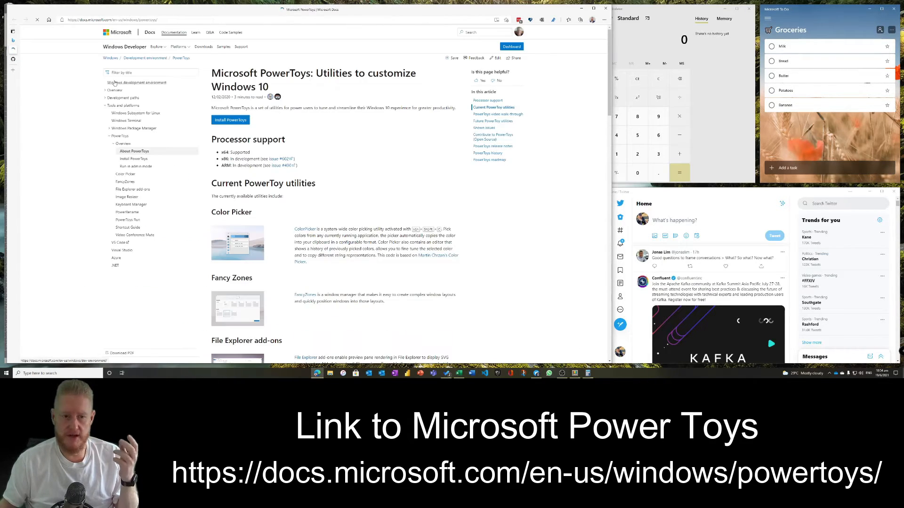